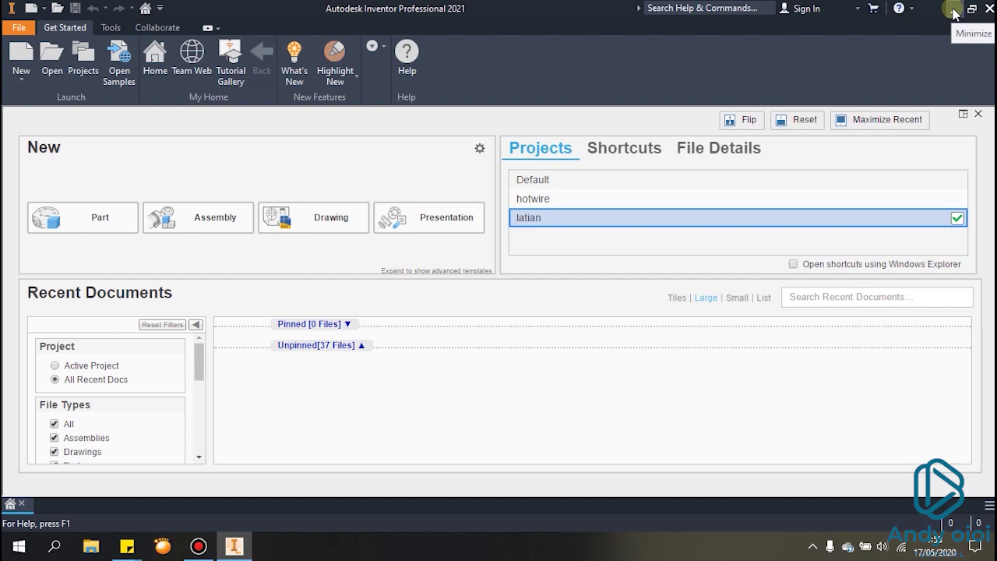
- Launch Chrome from the desktop and go to airfoiltools.com by typing 'ai' in the address bar
{"action": "left_click", "coordinate": [955, 9]}
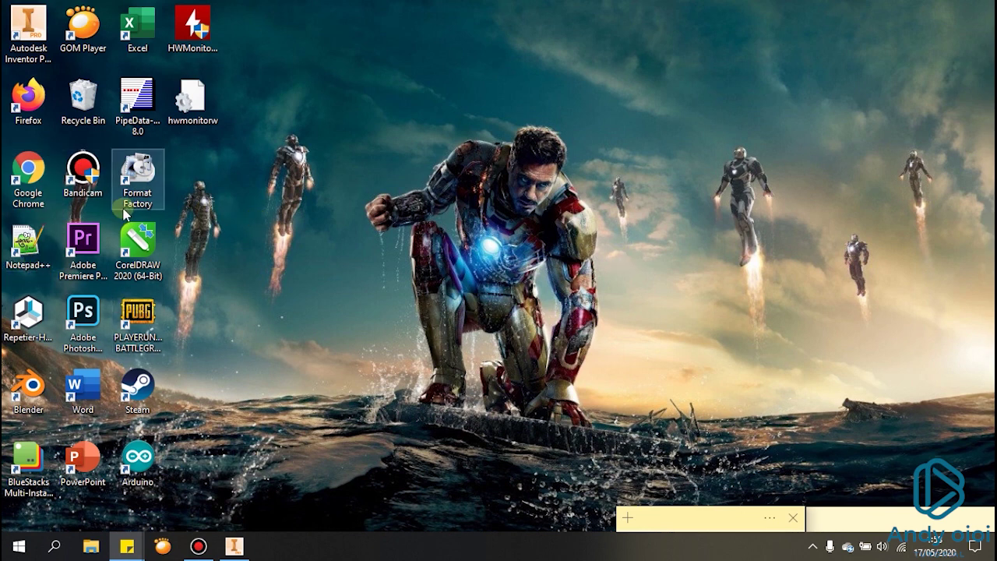
{"action": "double_click", "coordinate": [28, 174]}
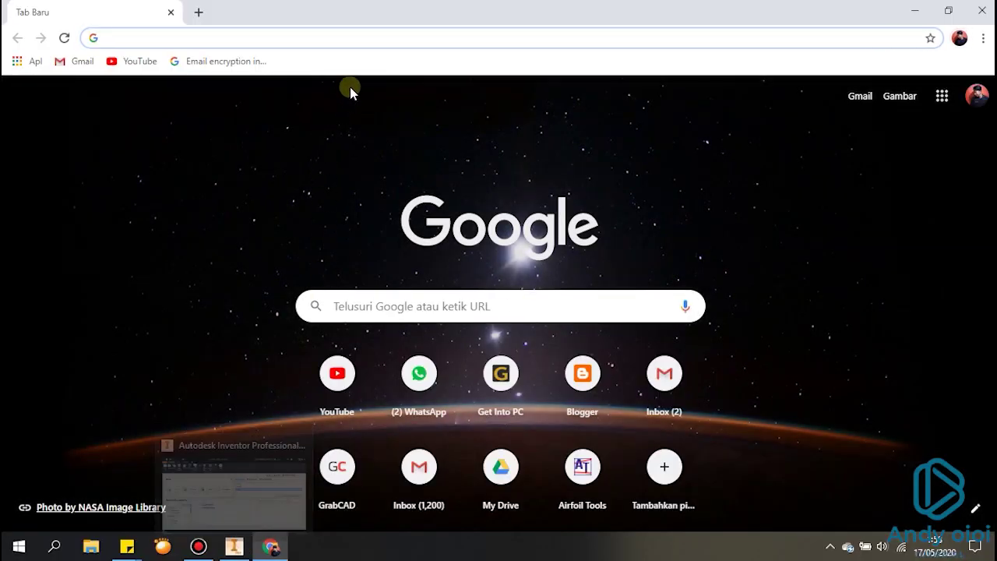
{"action": "left_click", "coordinate": [376, 39]}
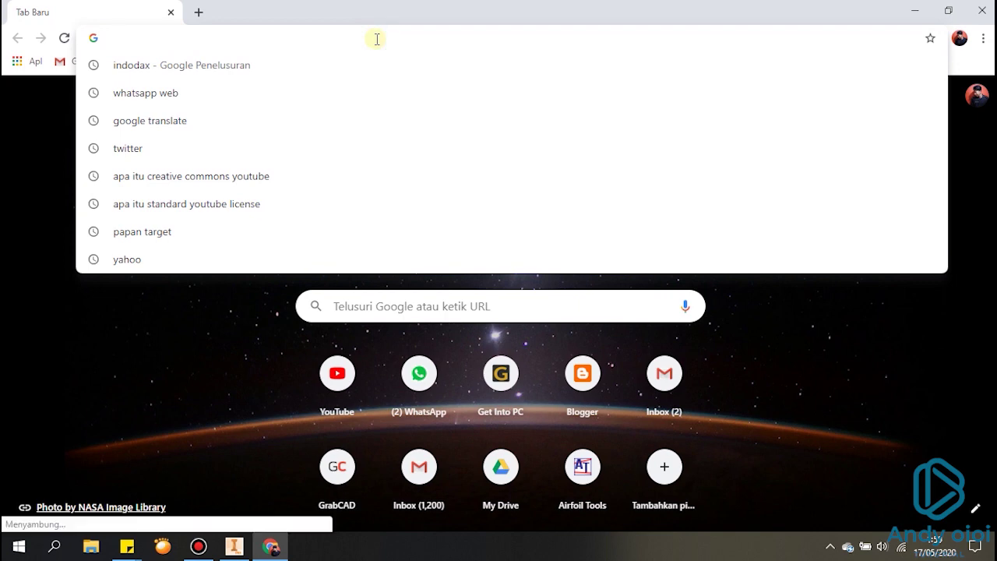
{"action": "type", "text": "airfoiltools.com"}
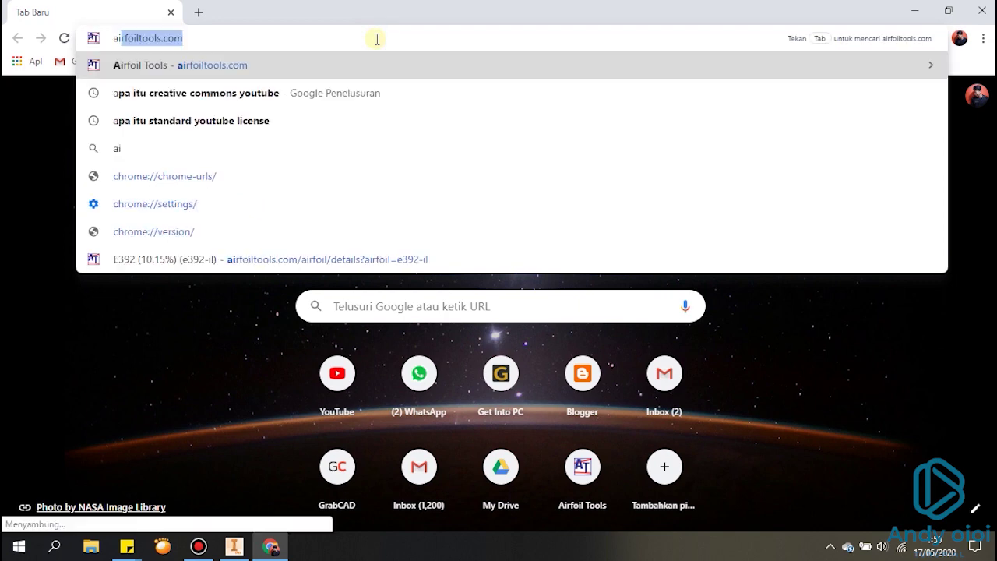
{"action": "key", "text": "Return"}
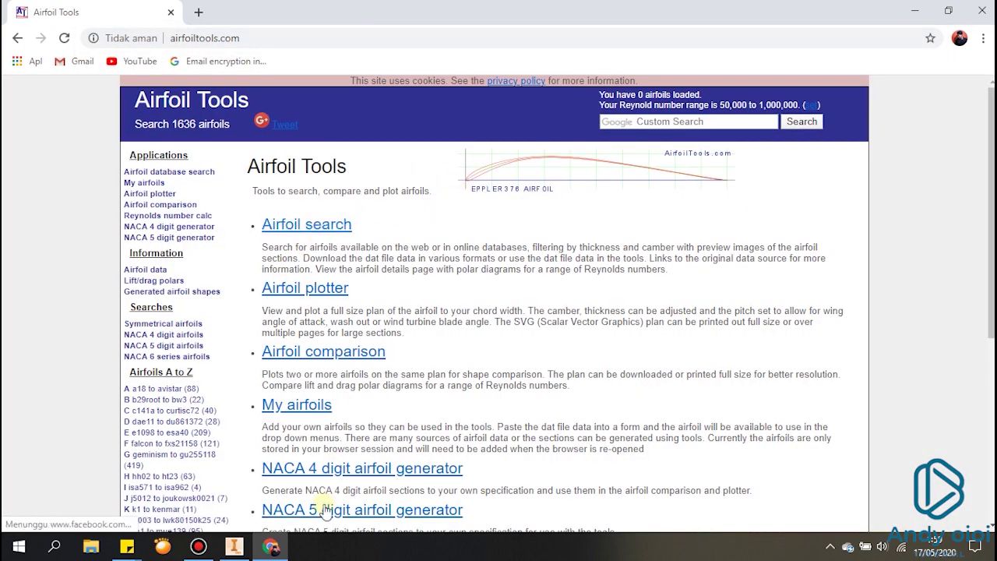
- Search Airfoil Tools for 'n-22' and open the N-22 (n22-il) result in a new tab
{"action": "left_click", "coordinate": [234, 545]}
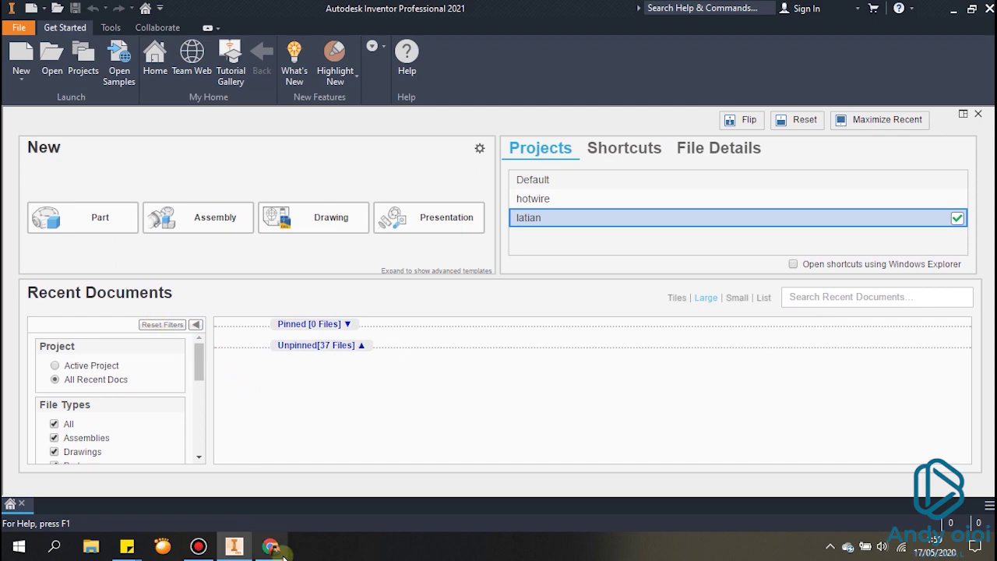
{"action": "left_click", "coordinate": [271, 545]}
{"action": "left_click", "coordinate": [684, 122]}
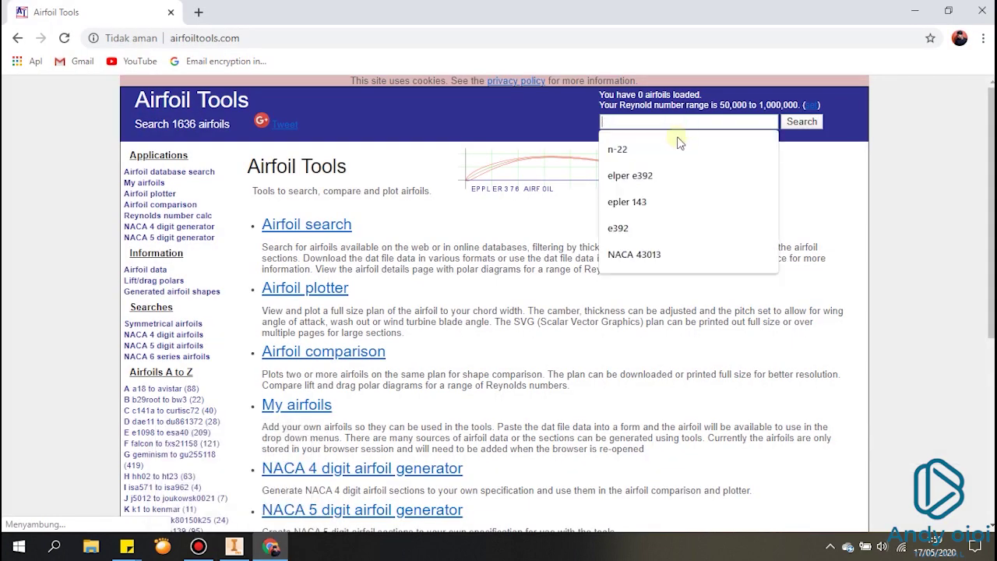
{"action": "left_click", "coordinate": [661, 150]}
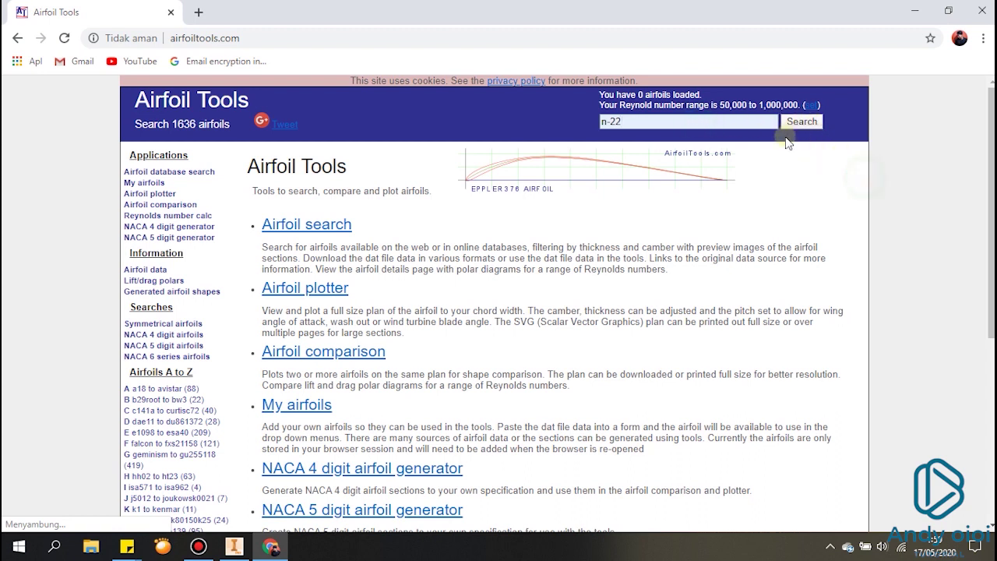
{"action": "left_click", "coordinate": [801, 123]}
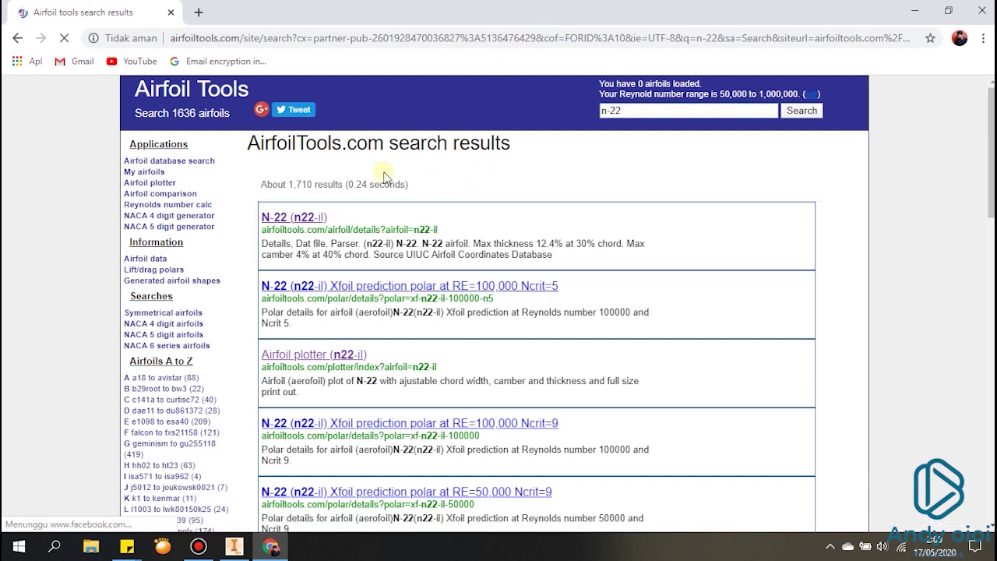
{"action": "left_click", "coordinate": [295, 220]}
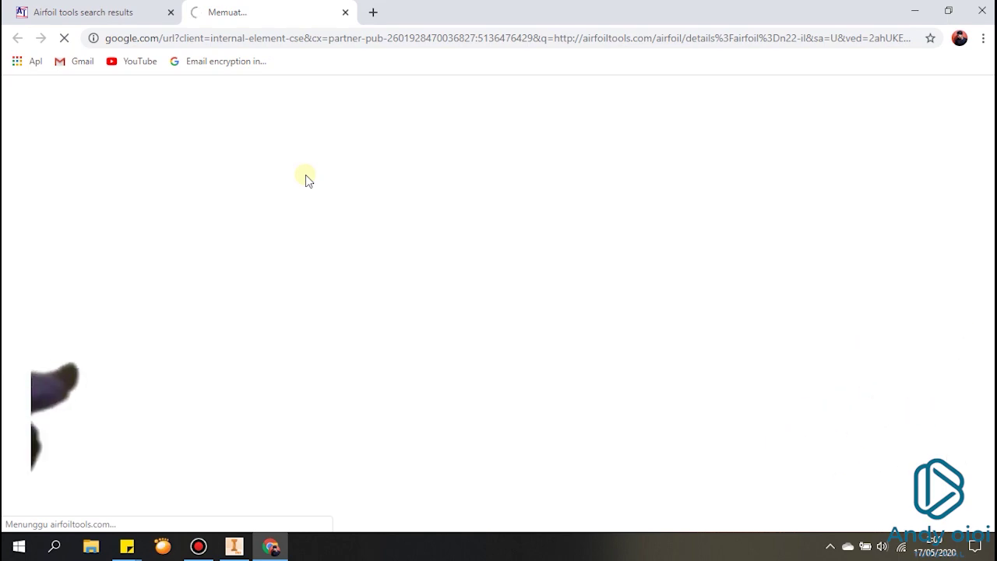
- Open the N-22 source dat file, copy its full coordinate listing, and return to Inventor
{"action": "left_click", "coordinate": [146, 7]}
{"action": "left_click", "coordinate": [234, 11]}
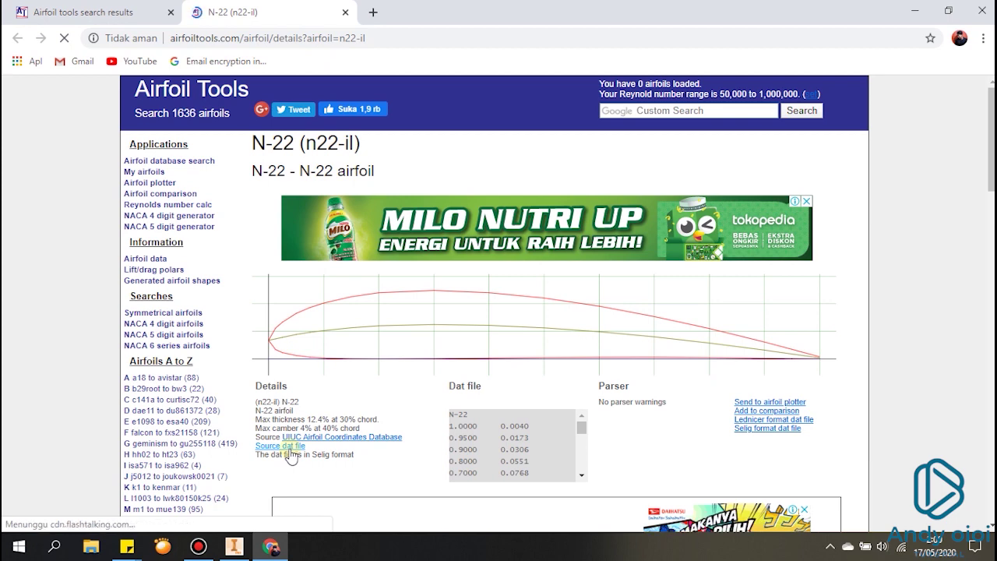
{"action": "left_click", "coordinate": [287, 448]}
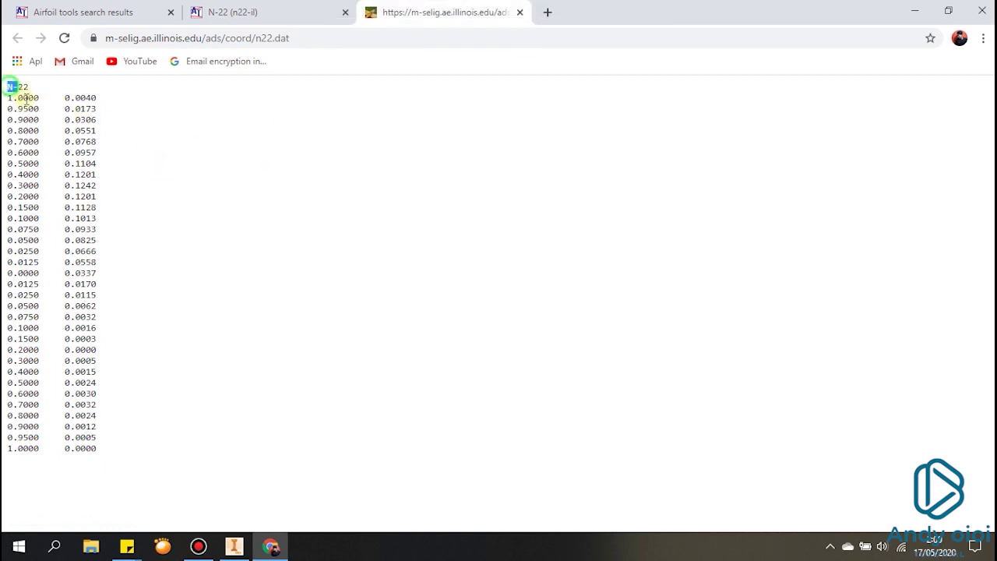
{"action": "left_click_drag", "start_coordinate": [26, 99], "coordinate": [107, 454]}
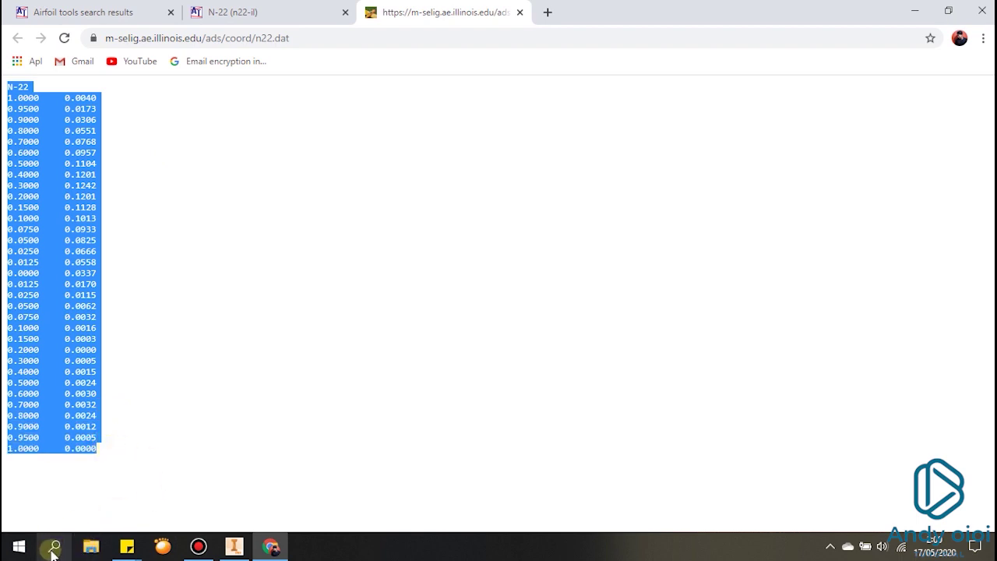
{"action": "left_click", "coordinate": [545, 376]}
{"action": "left_click", "coordinate": [245, 549]}
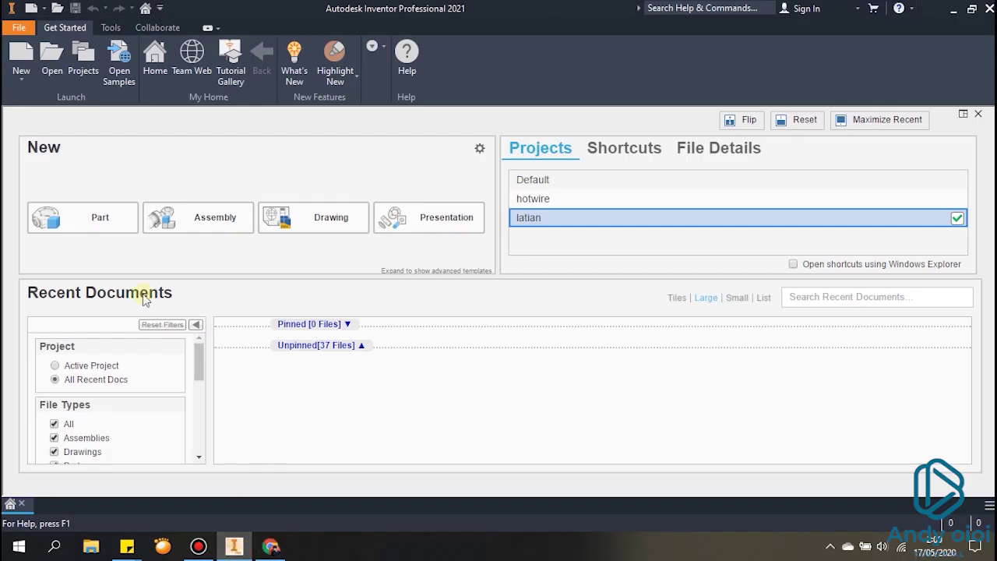
- Create a new Inventor part, then launch Notepad++ from the Run prompt for the coordinates
{"action": "left_click", "coordinate": [84, 218]}
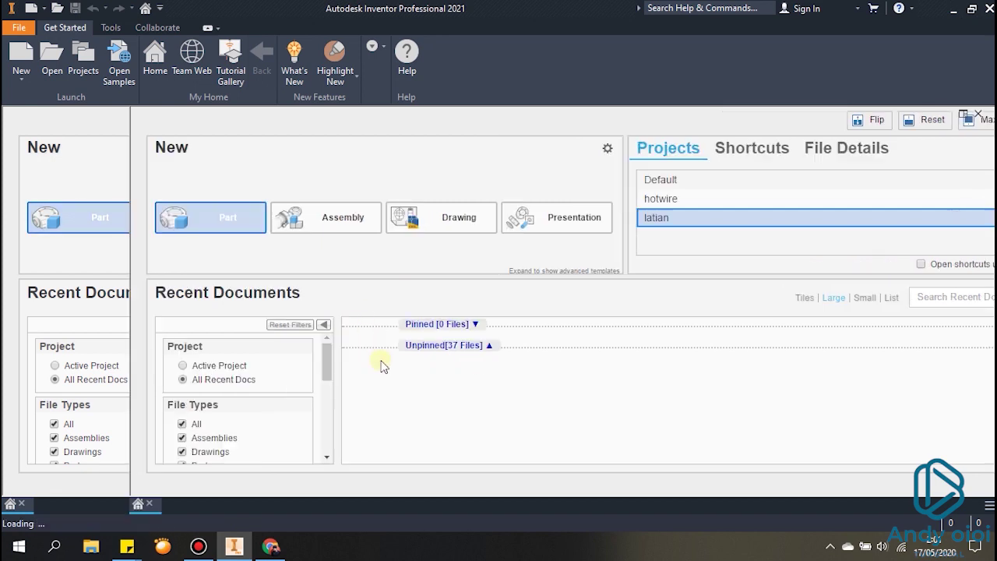
{"action": "key", "text": "super+r"}
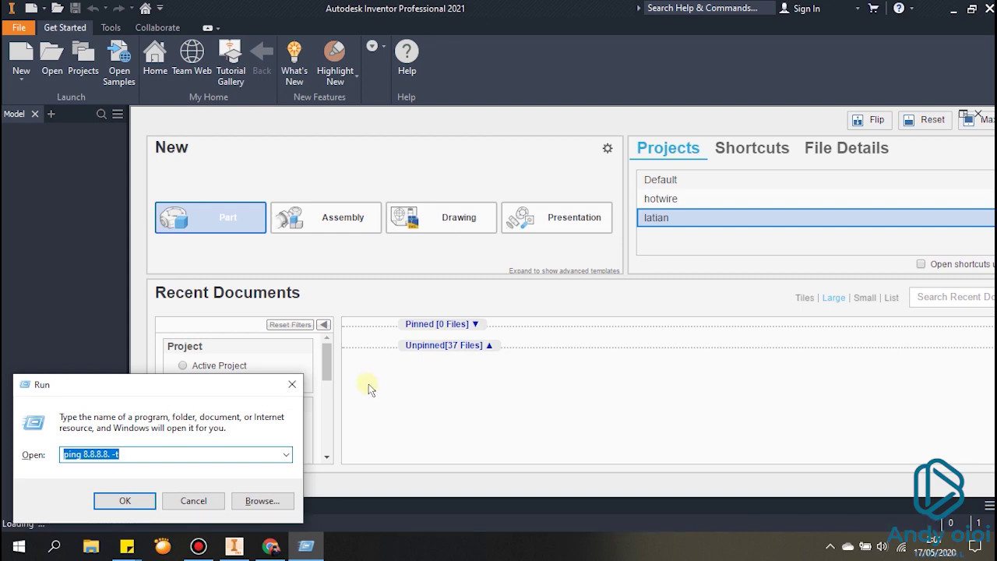
{"action": "type", "text": "no"}
{"action": "key", "text": "Down"}
{"action": "key", "text": "Down"}
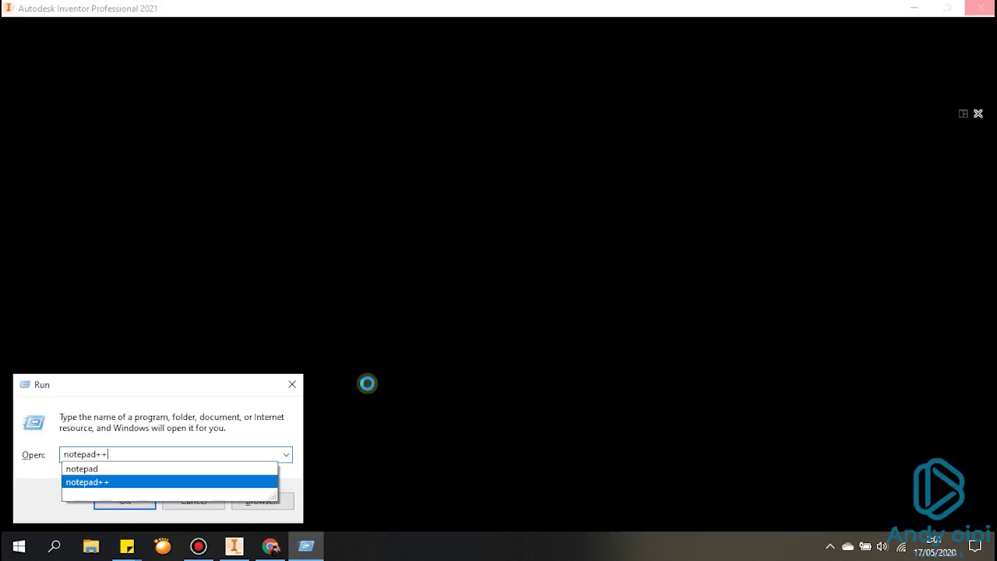
{"action": "key", "text": "Return"}
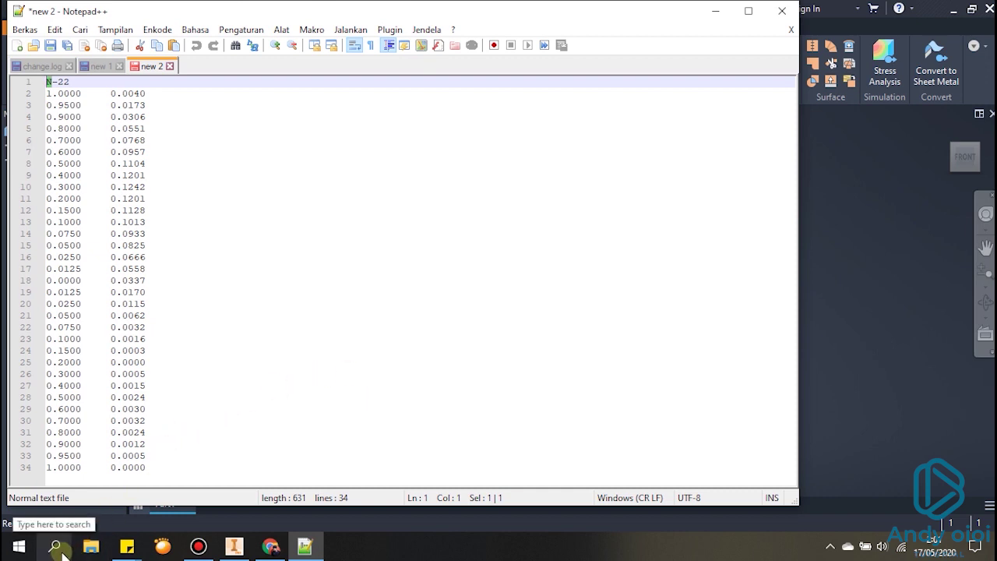
- Launch Excel from Windows search and start a blank workbook, Book1
{"action": "left_click", "coordinate": [55, 547]}
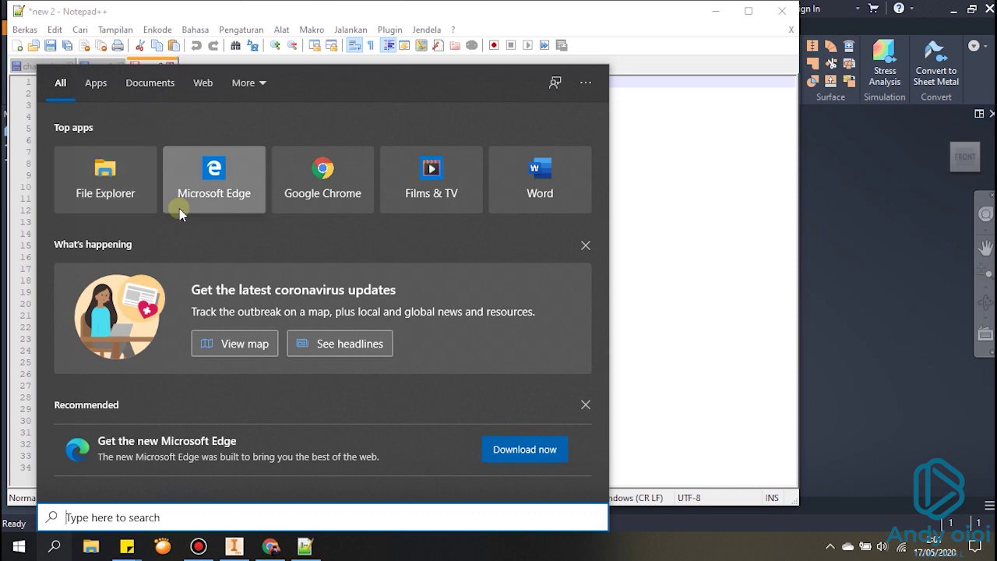
{"action": "type", "text": "ex"}
{"action": "left_click", "coordinate": [198, 147]}
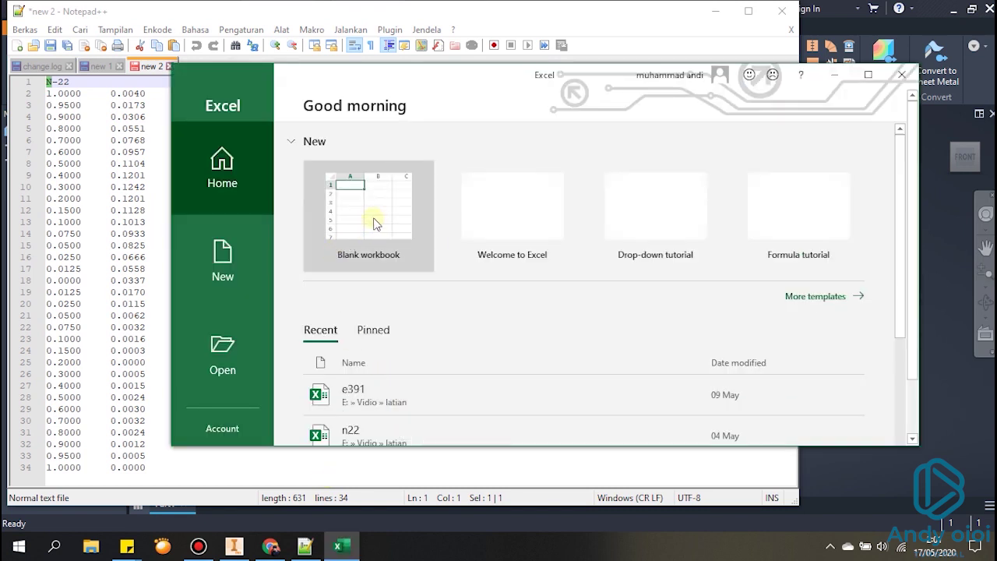
{"action": "left_click", "coordinate": [374, 223]}
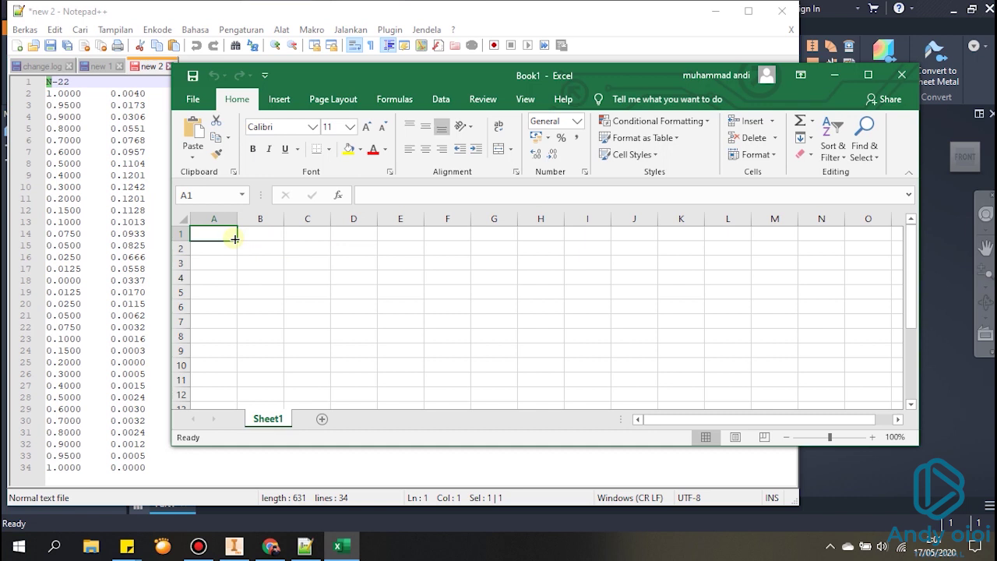
- Add 'x' and 'y' headers in A1:B1 and paste the N-22 x values into column A from A2
{"action": "type", "text": "x"}
{"action": "key", "text": "Tab"}
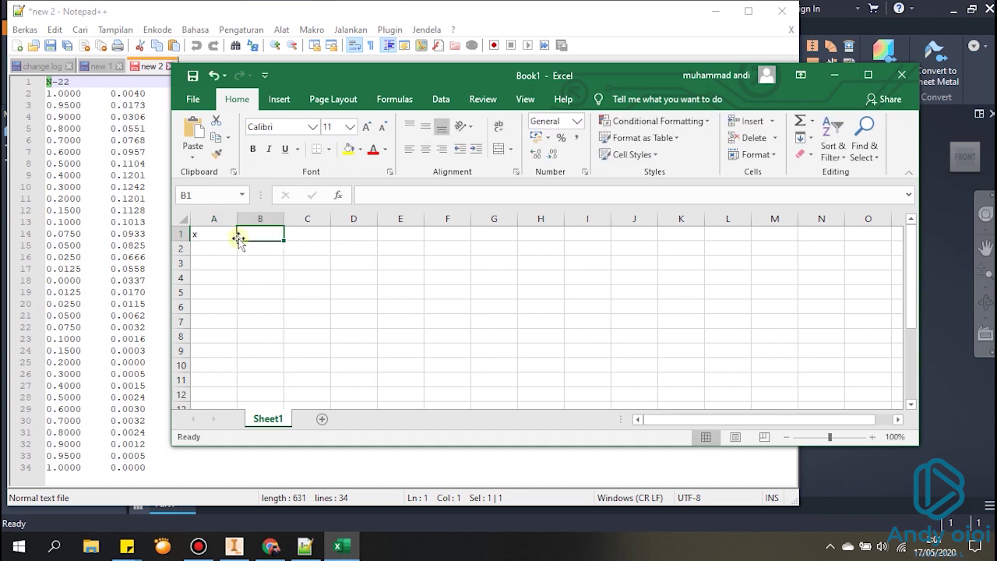
{"action": "type", "text": "y"}
{"action": "left_click", "coordinate": [93, 155]}
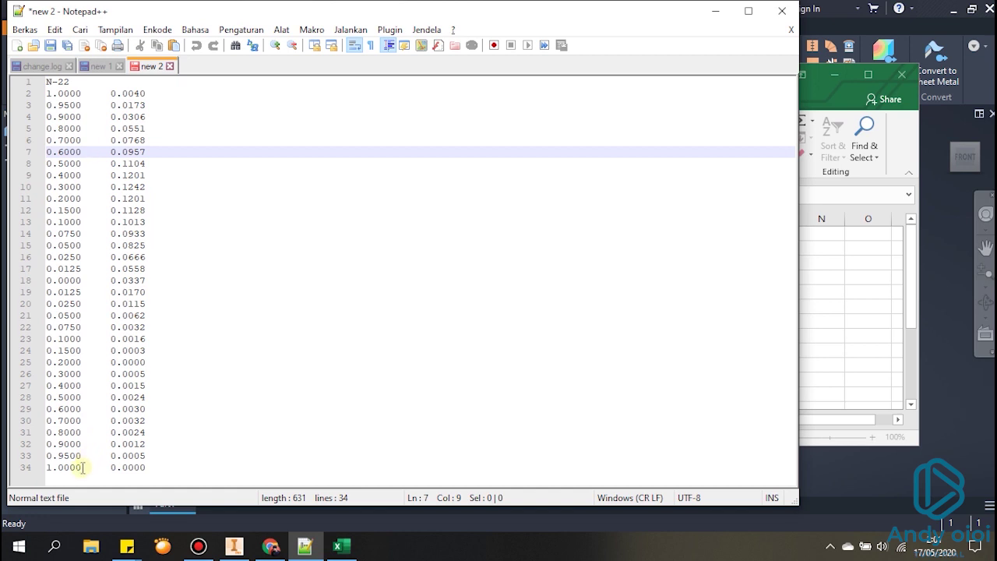
{"action": "left_click_drag", "start_coordinate": [82, 468], "coordinate": [46, 92], "text": "alt"}
{"action": "key", "text": "ctrl+c"}
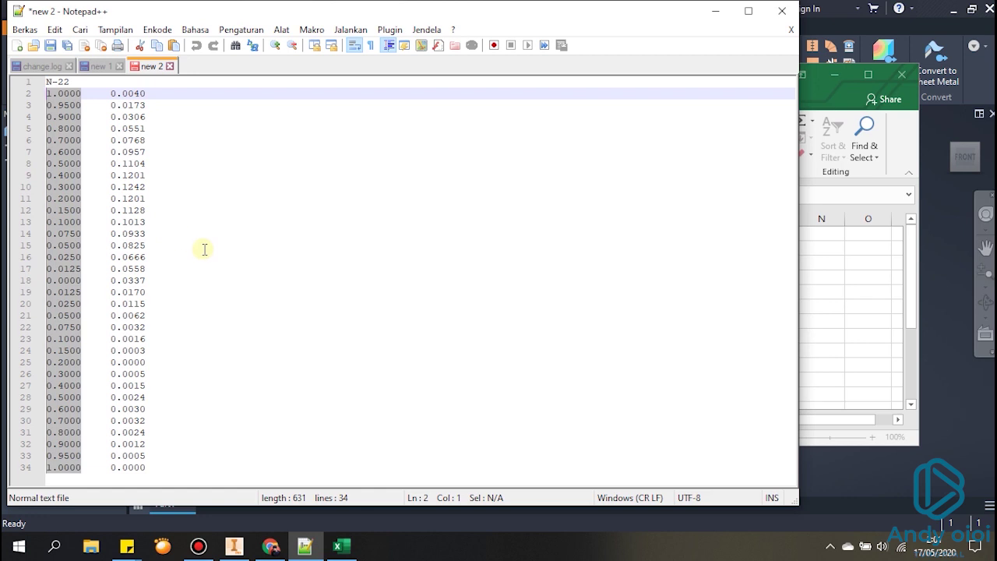
{"action": "left_click", "coordinate": [337, 546]}
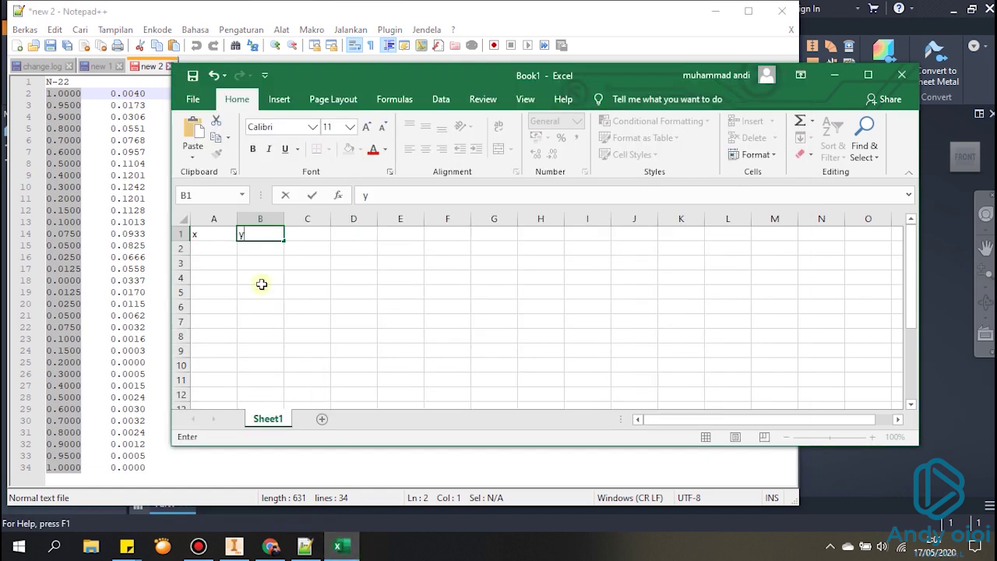
{"action": "left_click", "coordinate": [213, 247]}
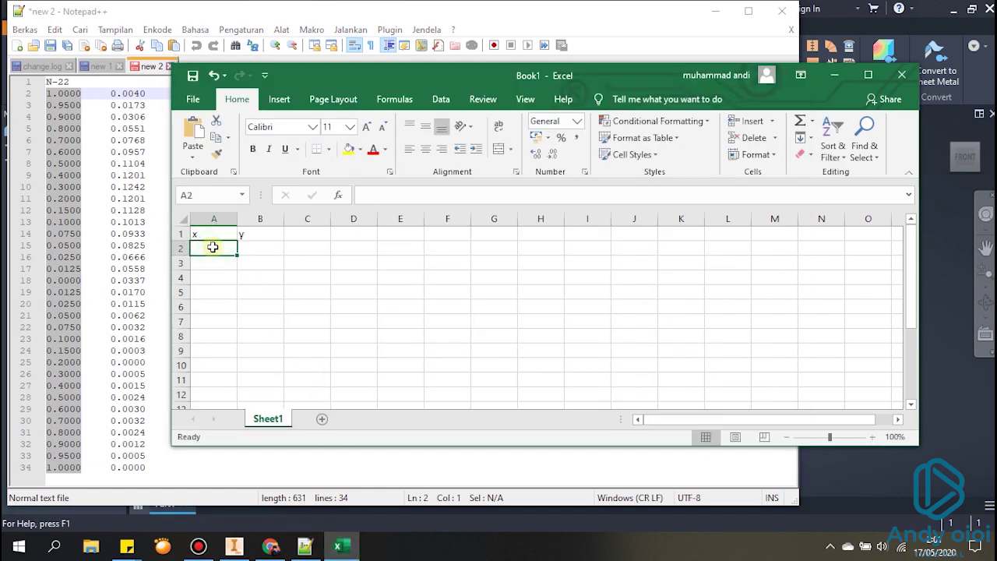
{"action": "key", "text": "ctrl+v"}
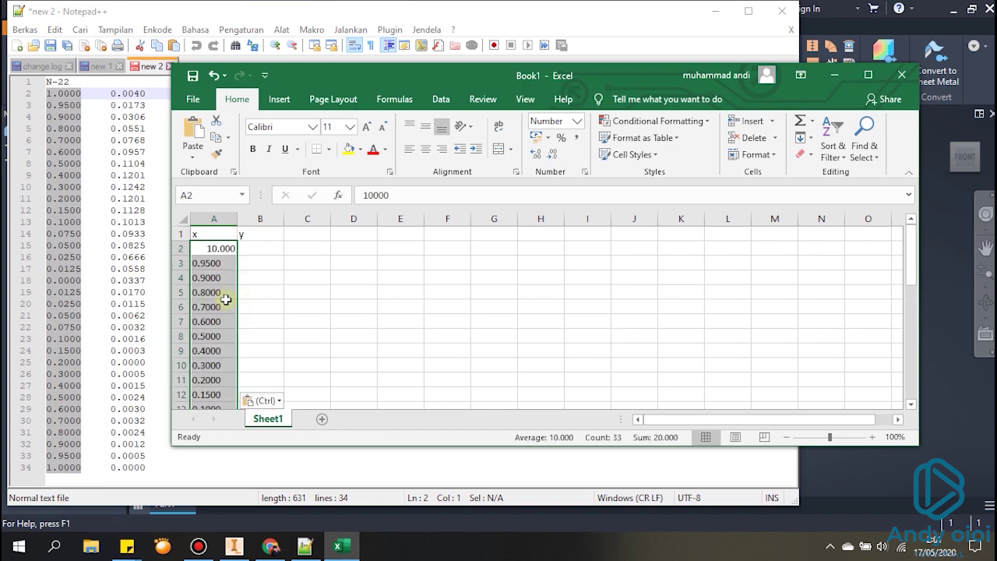
- Inspect the pasted x values and begin correcting the A2 and A34 entries in the formula bar
{"action": "left_click", "coordinate": [224, 296]}
{"action": "left_click", "coordinate": [222, 265]}
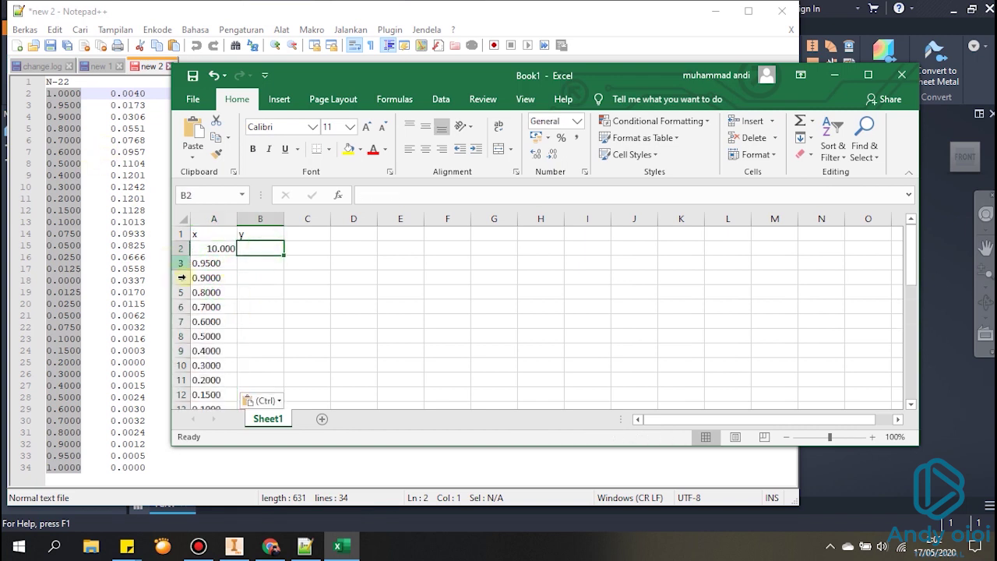
{"action": "left_click", "coordinate": [222, 254]}
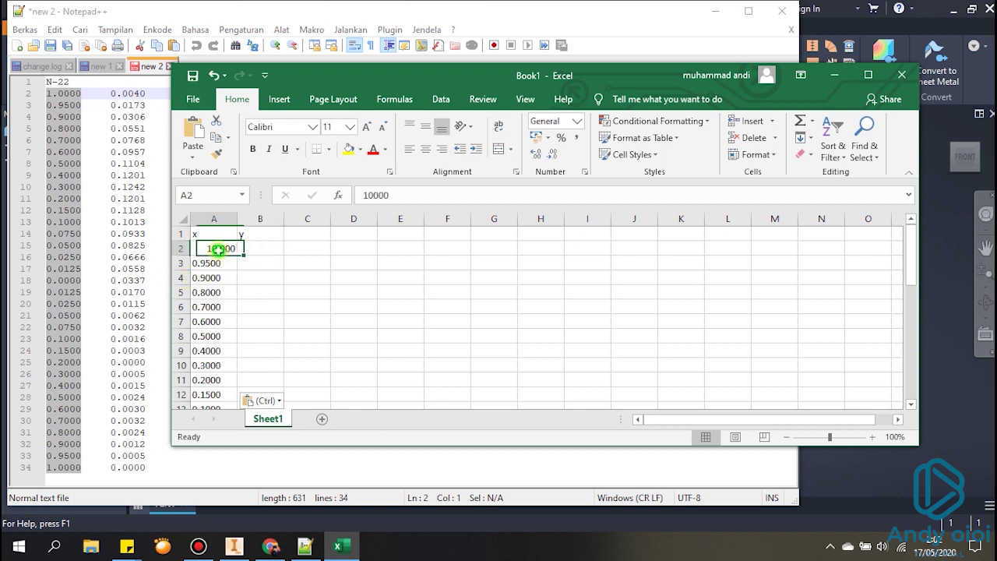
{"action": "left_click", "coordinate": [369, 195]}
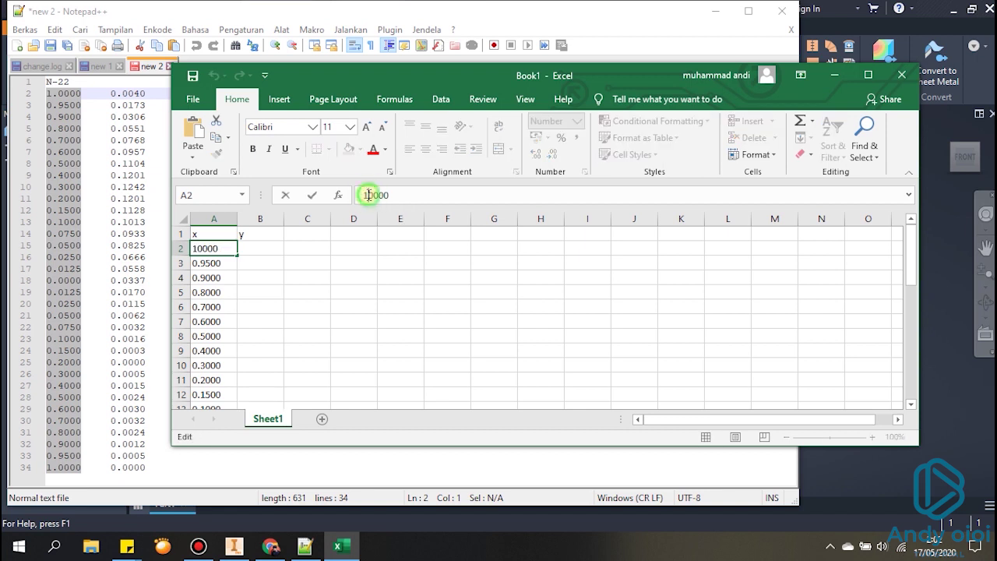
{"action": "type", "text": "."}
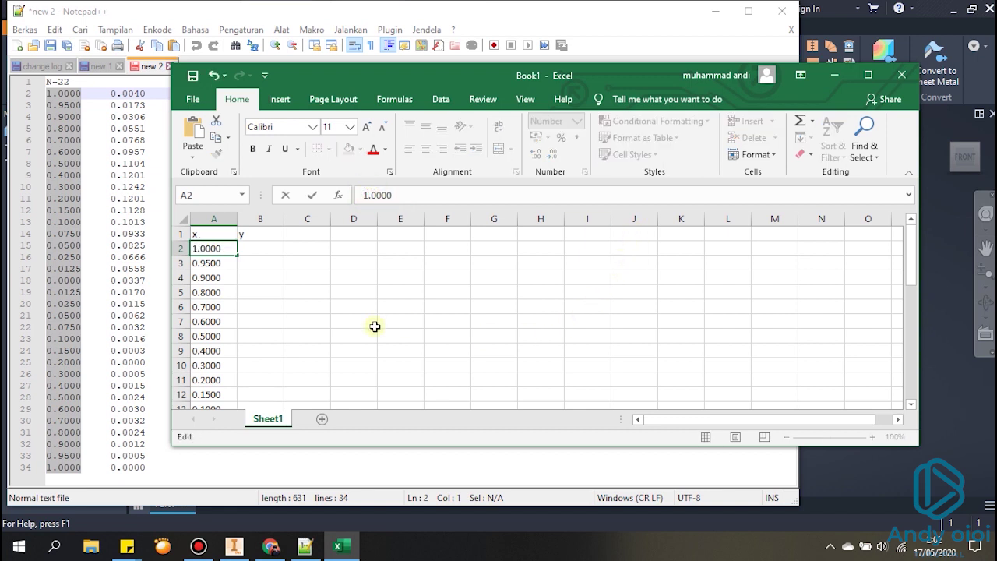
{"action": "scroll", "coordinate": [375, 327], "scroll_direction": "down", "scroll_amount": 3}
{"action": "scroll", "coordinate": [367, 332], "scroll_direction": "down", "scroll_amount": 4}
{"action": "scroll", "coordinate": [356, 336], "scroll_direction": "down", "scroll_amount": 4}
{"action": "scroll", "coordinate": [356, 336], "scroll_direction": "up", "scroll_amount": 1}
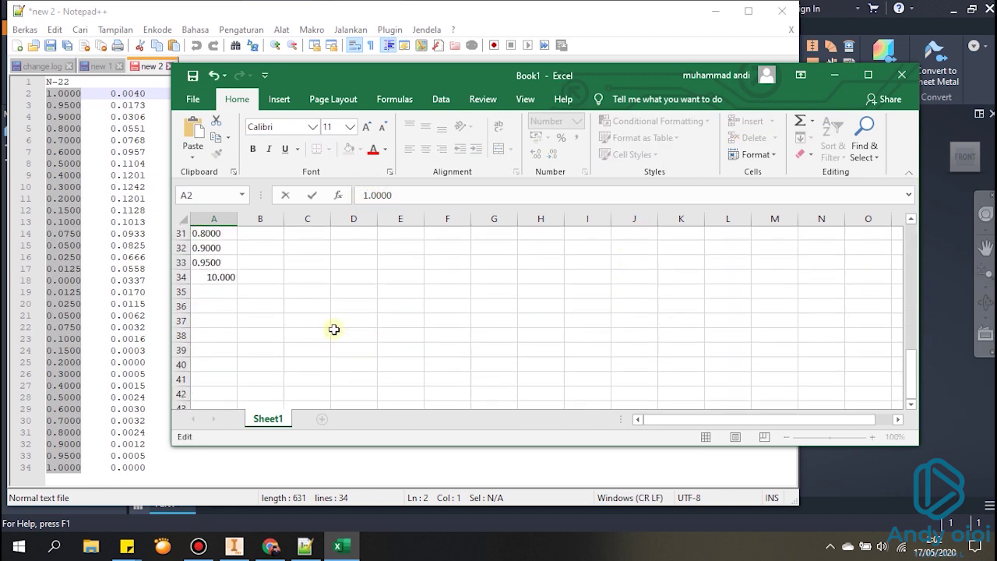
{"action": "left_click", "coordinate": [224, 277]}
{"action": "left_click", "coordinate": [365, 195]}
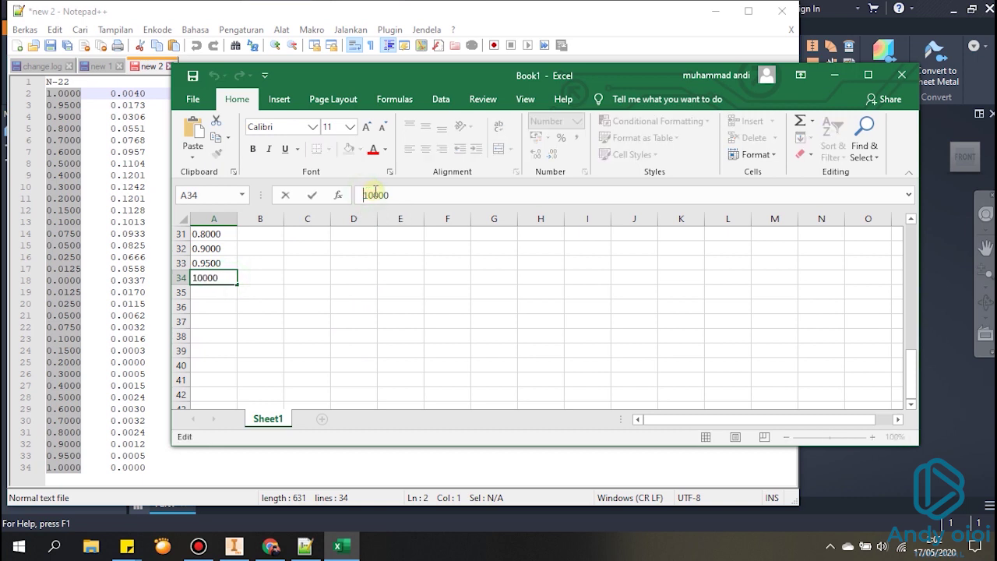
{"action": "type", "text": "."}
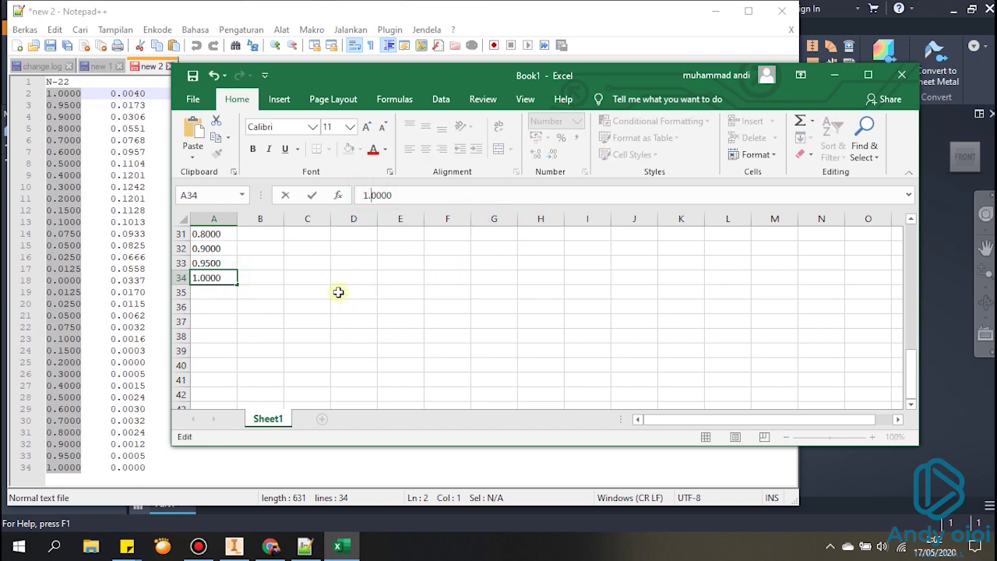
{"action": "scroll", "coordinate": [333, 291], "scroll_direction": "up", "scroll_amount": 4}
{"action": "scroll", "coordinate": [273, 333], "scroll_direction": "up", "scroll_amount": 6}
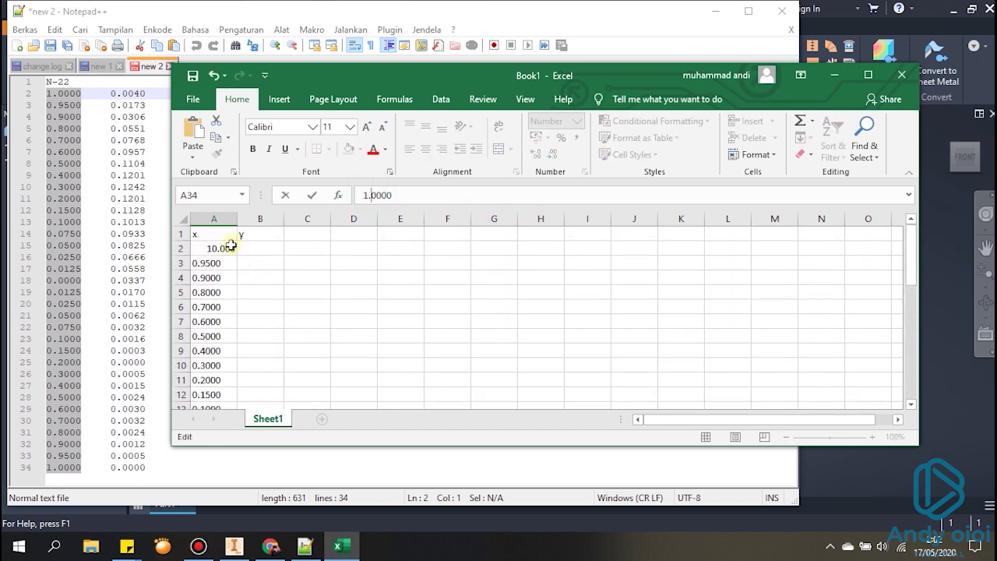
{"action": "left_click", "coordinate": [222, 249]}
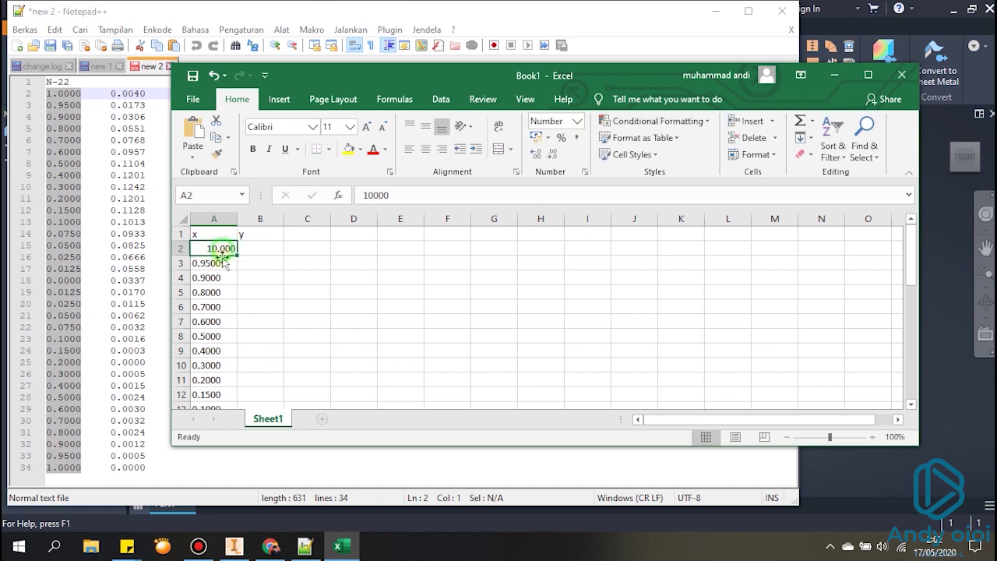
- Replace the misread 10000 values in A2 and A34 with 1
{"action": "left_click", "coordinate": [367, 196]}
{"action": "double_click", "coordinate": [382, 195]}
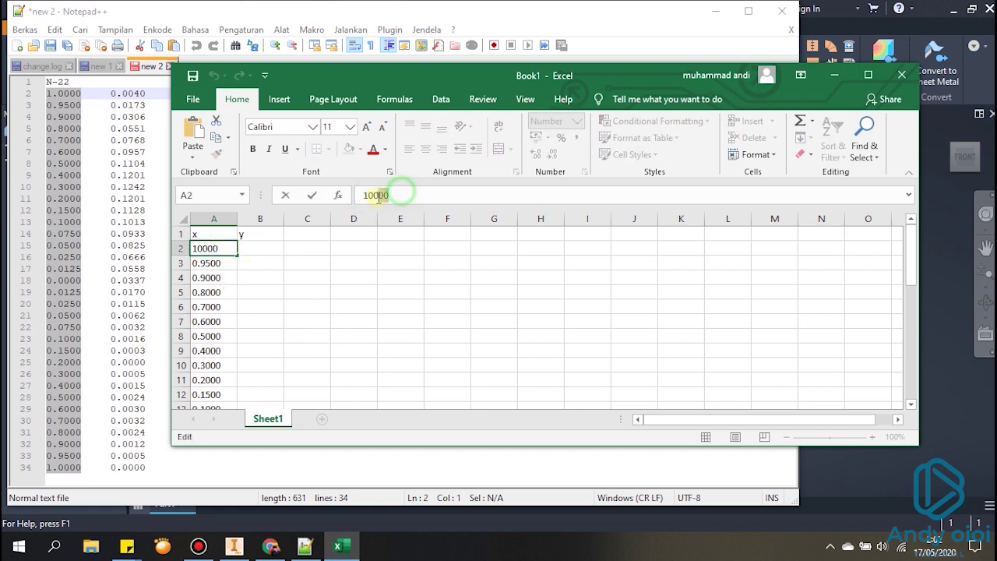
{"action": "type", "text": "1"}
{"action": "scroll", "coordinate": [239, 317], "scroll_direction": "down", "scroll_amount": 1}
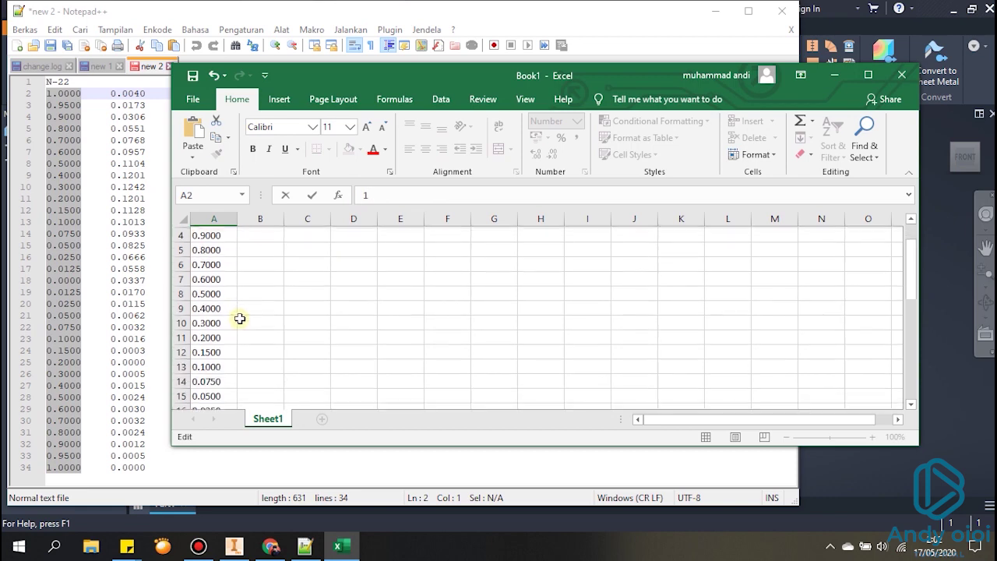
{"action": "scroll", "coordinate": [218, 335], "scroll_direction": "down", "scroll_amount": 4}
{"action": "scroll", "coordinate": [221, 343], "scroll_direction": "down", "scroll_amount": 4}
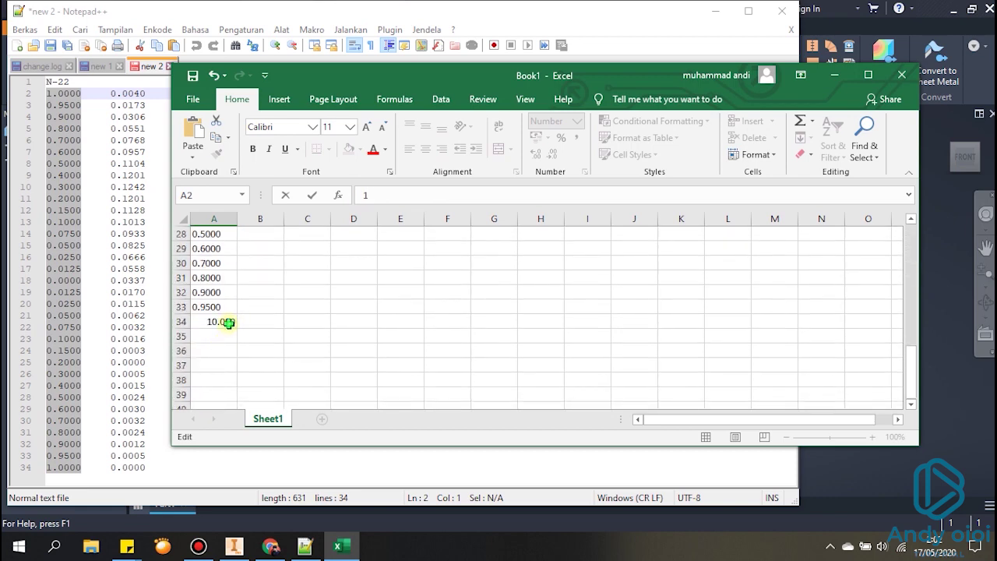
{"action": "left_click", "coordinate": [228, 322]}
{"action": "left_click", "coordinate": [438, 195]}
{"action": "double_click", "coordinate": [377, 195]}
{"action": "type", "text": "1"}
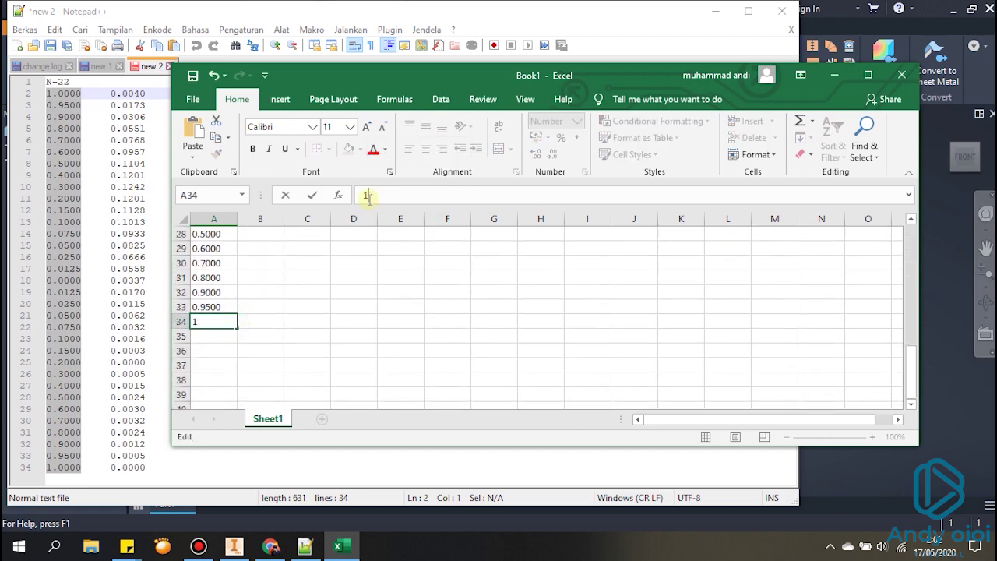
{"action": "scroll", "coordinate": [362, 269], "scroll_direction": "up", "scroll_amount": 4}
{"action": "scroll", "coordinate": [363, 271], "scroll_direction": "up", "scroll_amount": 5}
{"action": "left_click", "coordinate": [213, 294]}
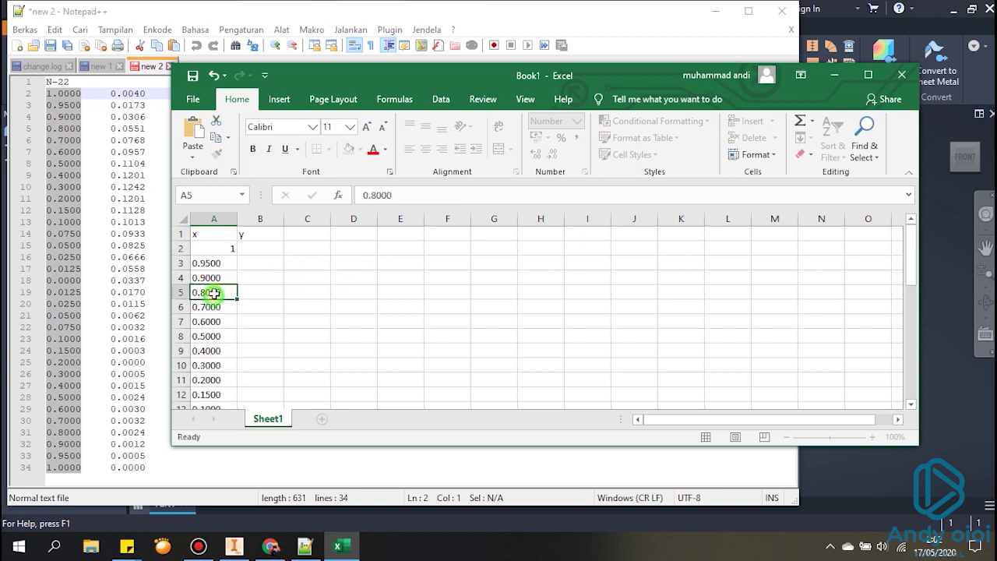
{"action": "left_click", "coordinate": [111, 163]}
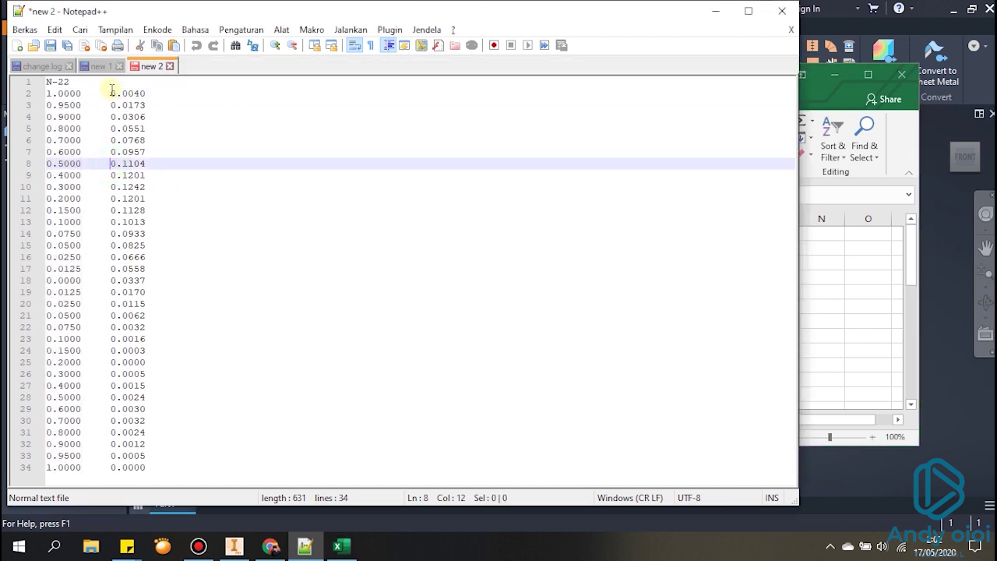
- Block-select the y column in Notepad++ and paste it into Excel cells B2 through B34
{"action": "left_click_drag", "start_coordinate": [112, 93], "coordinate": [149, 470], "text": "alt"}
{"action": "key", "text": "ctrl+c"}
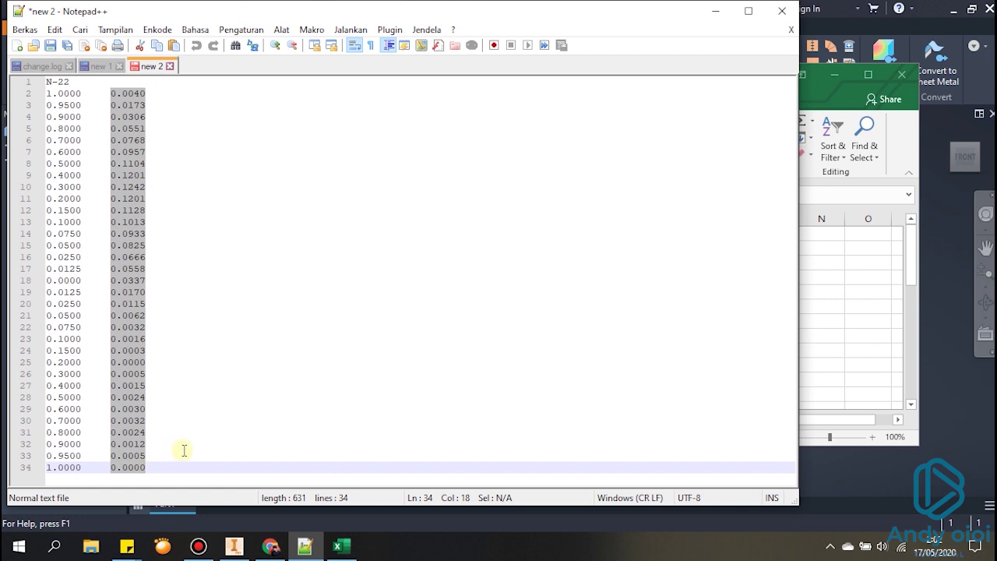
{"action": "left_click", "coordinate": [337, 546]}
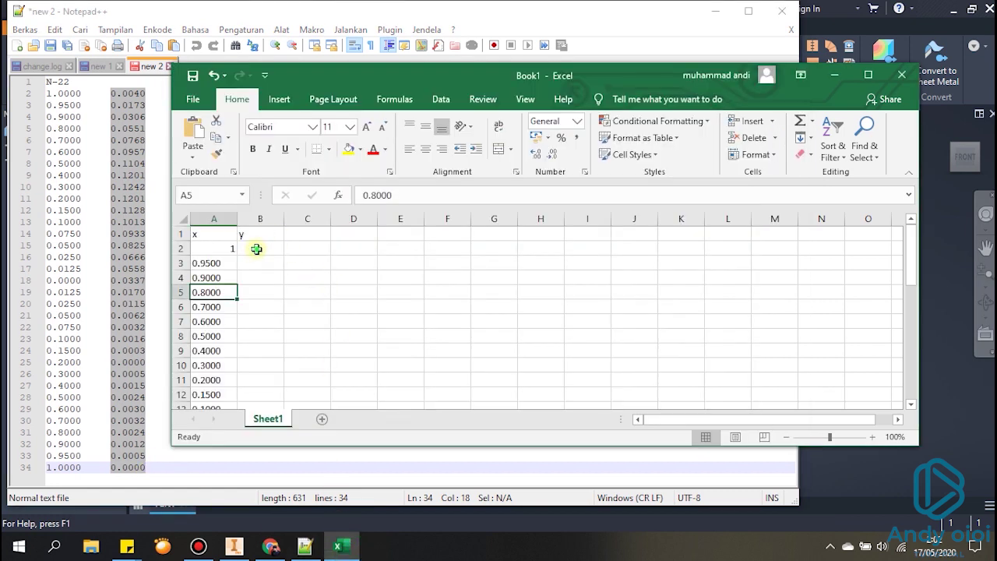
{"action": "left_click", "coordinate": [257, 249]}
{"action": "key", "text": "ctrl+v"}
{"action": "scroll", "coordinate": [276, 263], "scroll_direction": "down", "scroll_amount": 4}
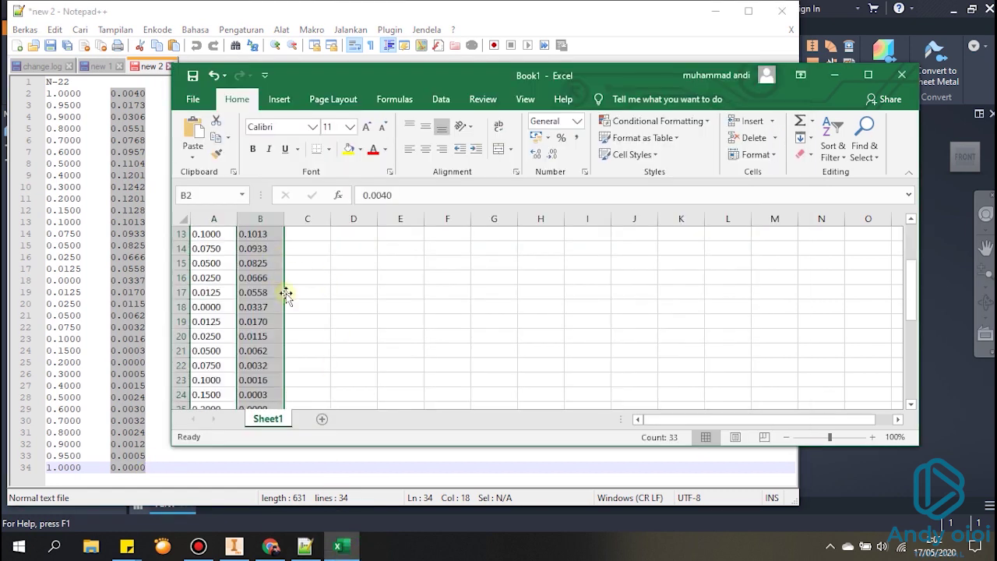
{"action": "scroll", "coordinate": [285, 292], "scroll_direction": "down", "scroll_amount": 4}
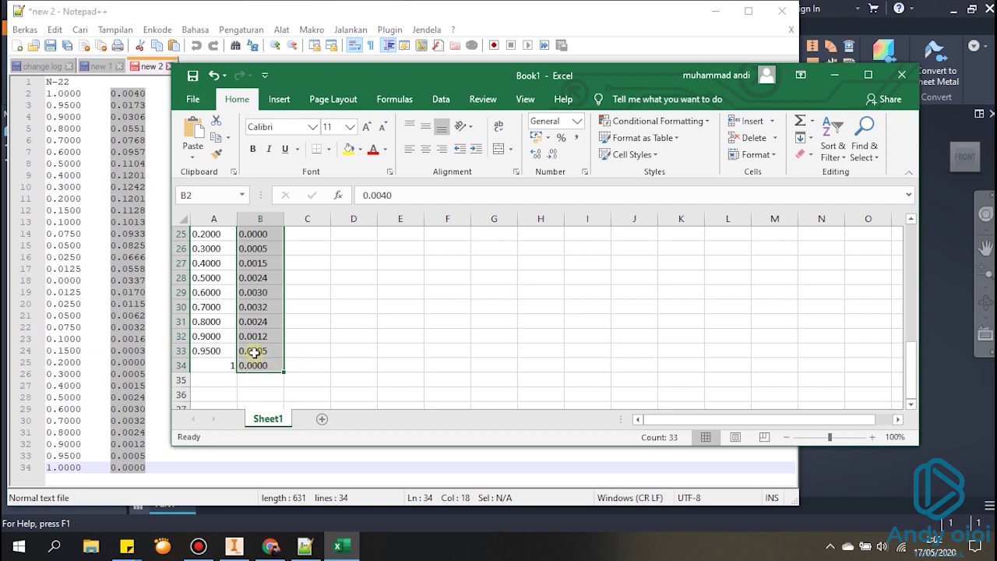
{"action": "scroll", "coordinate": [254, 352], "scroll_direction": "up", "scroll_amount": 4}
{"action": "scroll", "coordinate": [256, 352], "scroll_direction": "up", "scroll_amount": 3}
{"action": "scroll", "coordinate": [258, 351], "scroll_direction": "up", "scroll_amount": 1}
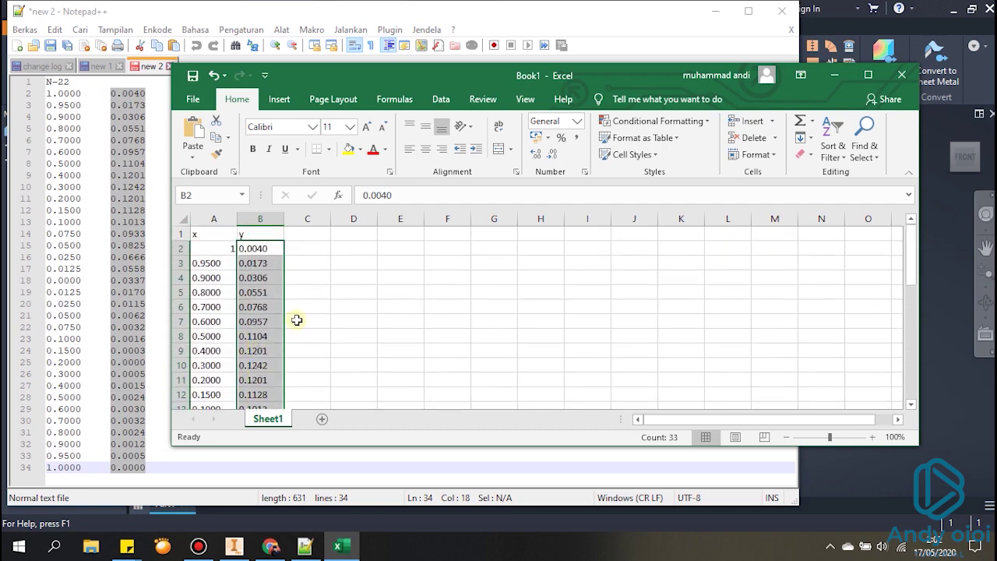
- Save the workbook as 'airfoil N22' in the Vidio folder on Memory (E:), then minimize Excel
{"action": "key", "text": "ctrl+s"}
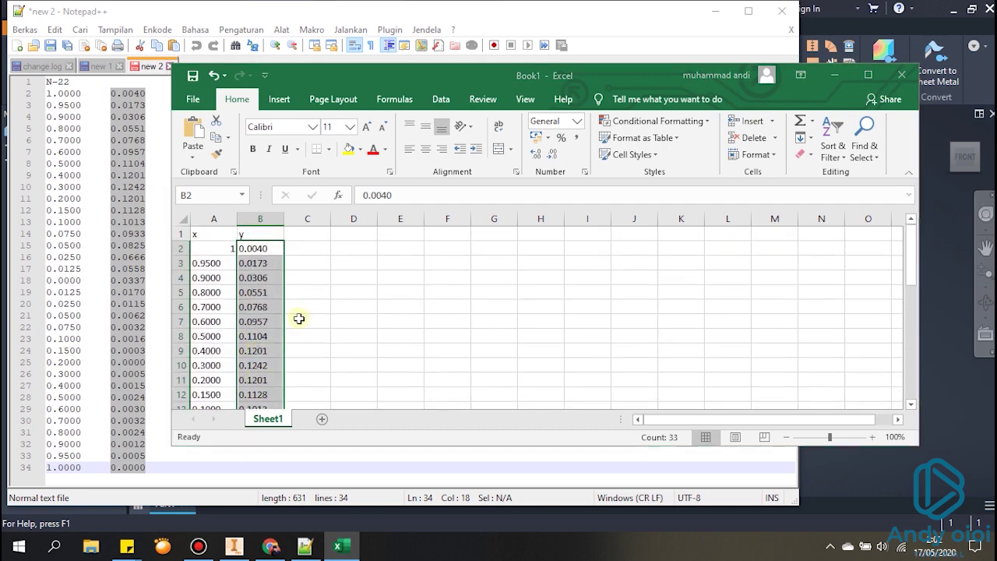
{"action": "left_click", "coordinate": [674, 277]}
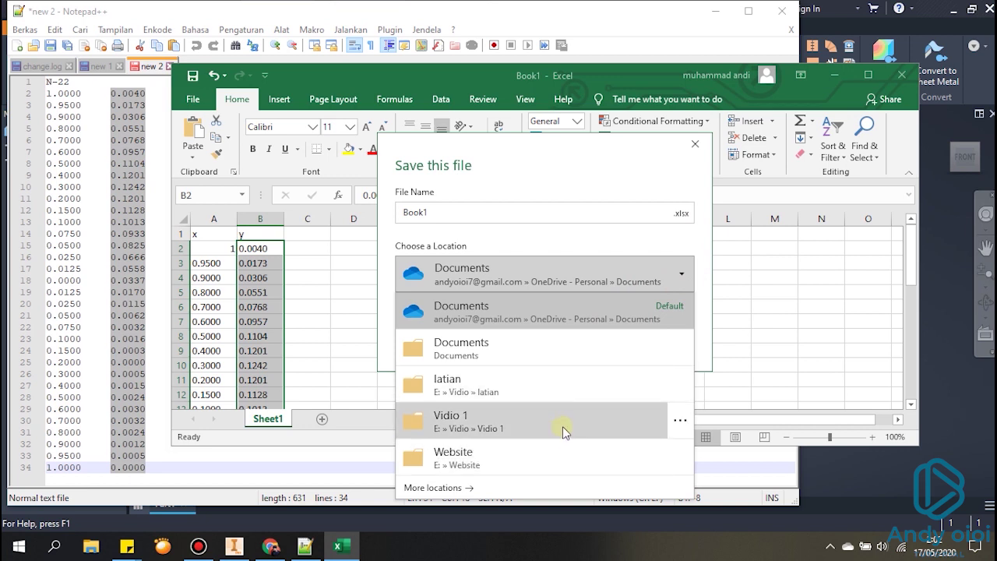
{"action": "left_click", "coordinate": [467, 492]}
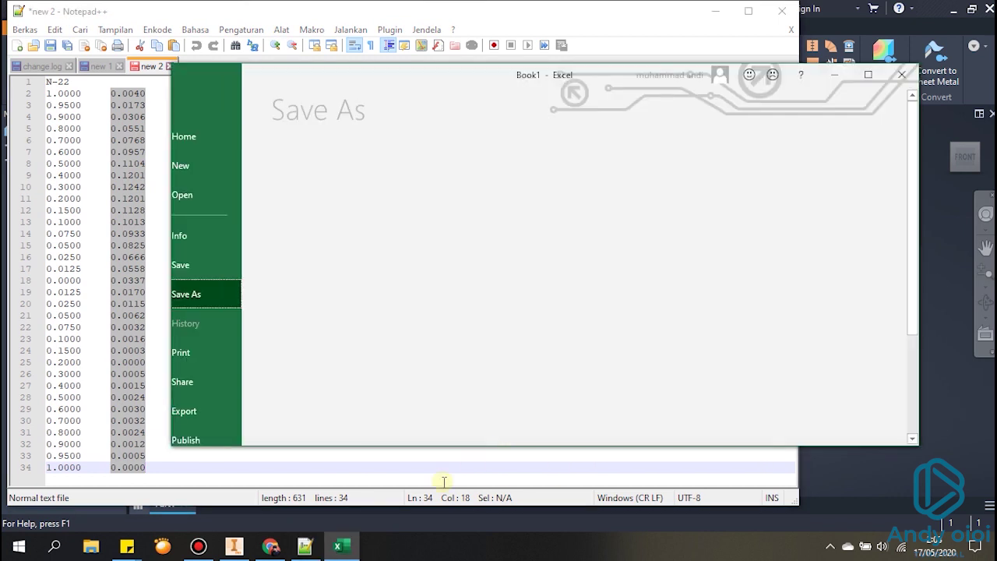
{"action": "left_click", "coordinate": [337, 546]}
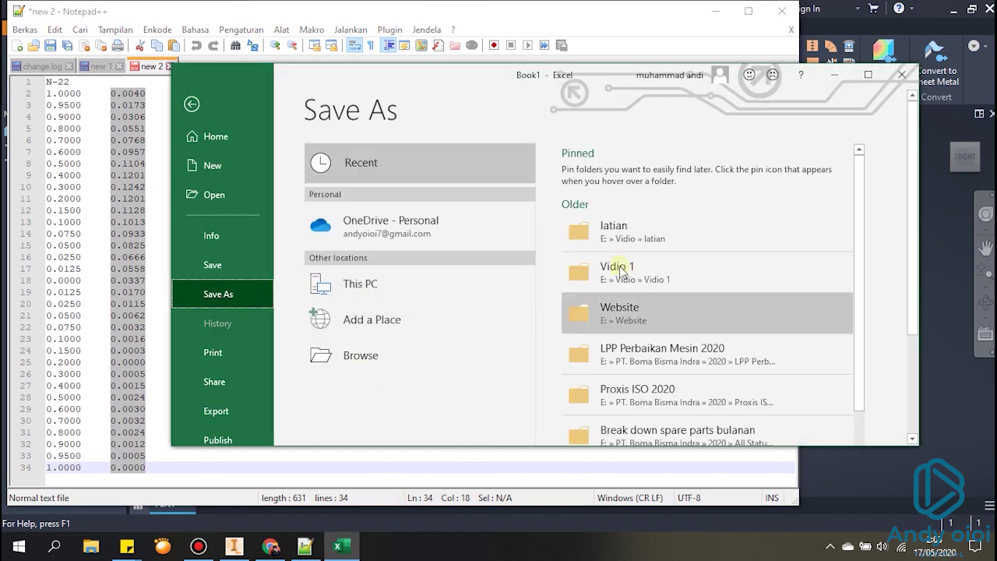
{"action": "left_click", "coordinate": [408, 359]}
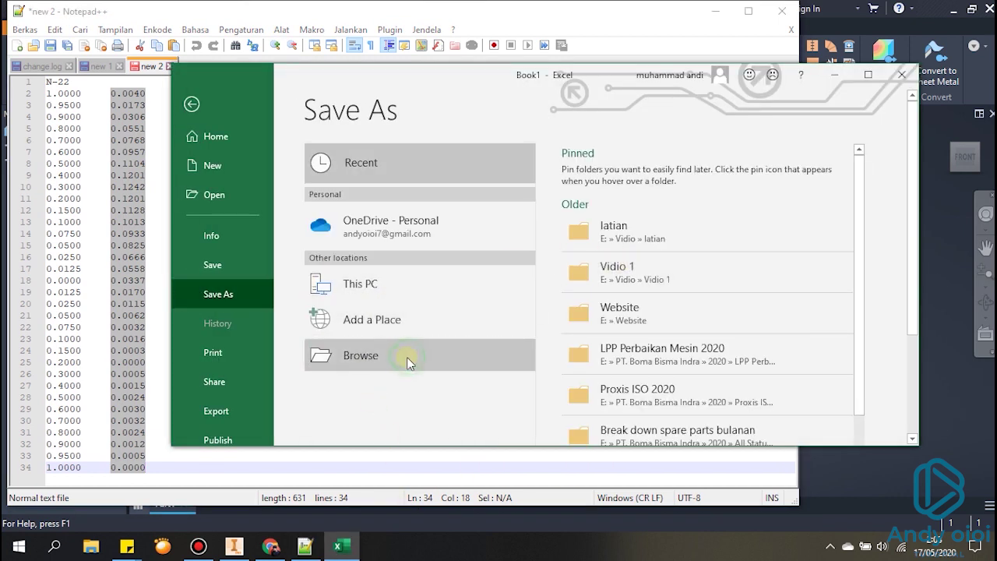
{"action": "scroll", "coordinate": [441, 254], "scroll_direction": "down", "scroll_amount": 1}
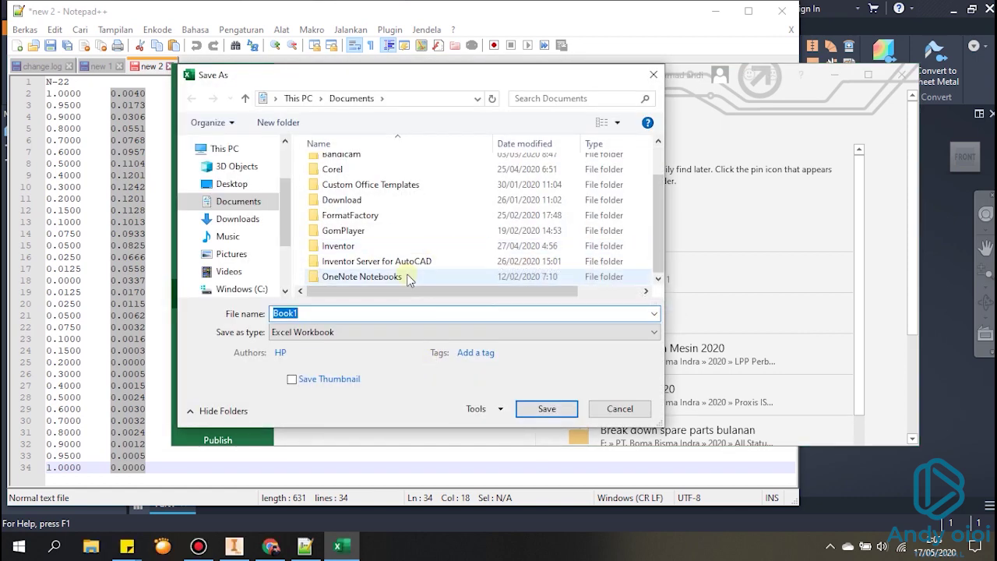
{"action": "scroll", "coordinate": [238, 290], "scroll_direction": "down", "scroll_amount": 1}
{"action": "left_click", "coordinate": [239, 266]}
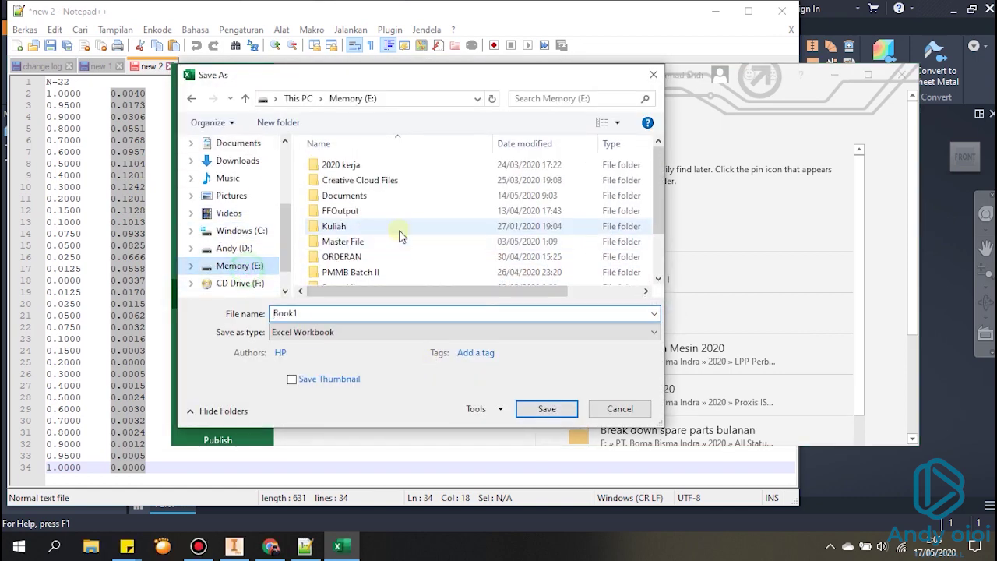
{"action": "scroll", "coordinate": [373, 269], "scroll_direction": "down", "scroll_amount": 1}
{"action": "double_click", "coordinate": [373, 269]}
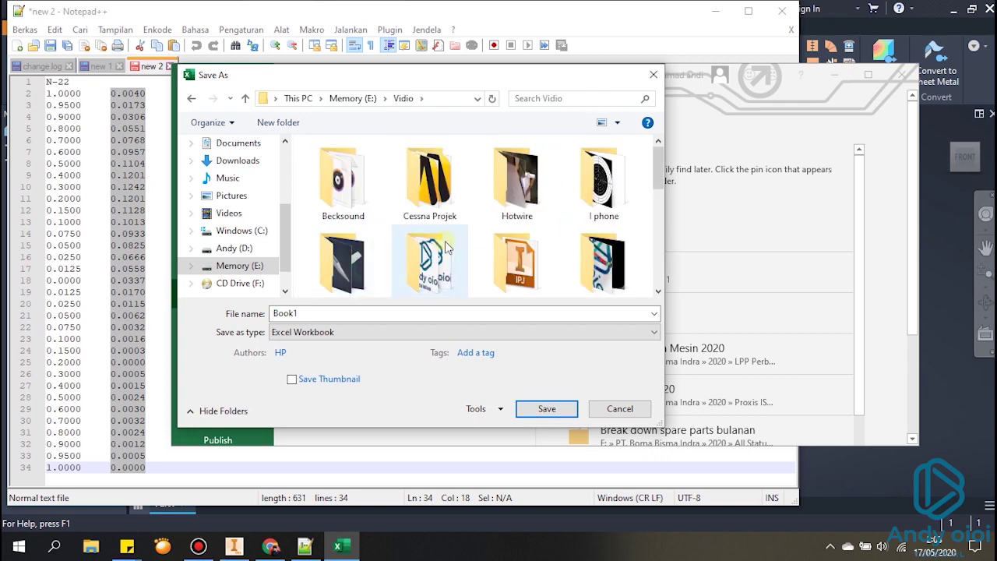
{"action": "scroll", "coordinate": [483, 257], "scroll_direction": "down", "scroll_amount": 2}
{"action": "scroll", "coordinate": [513, 289], "scroll_direction": "down", "scroll_amount": 3}
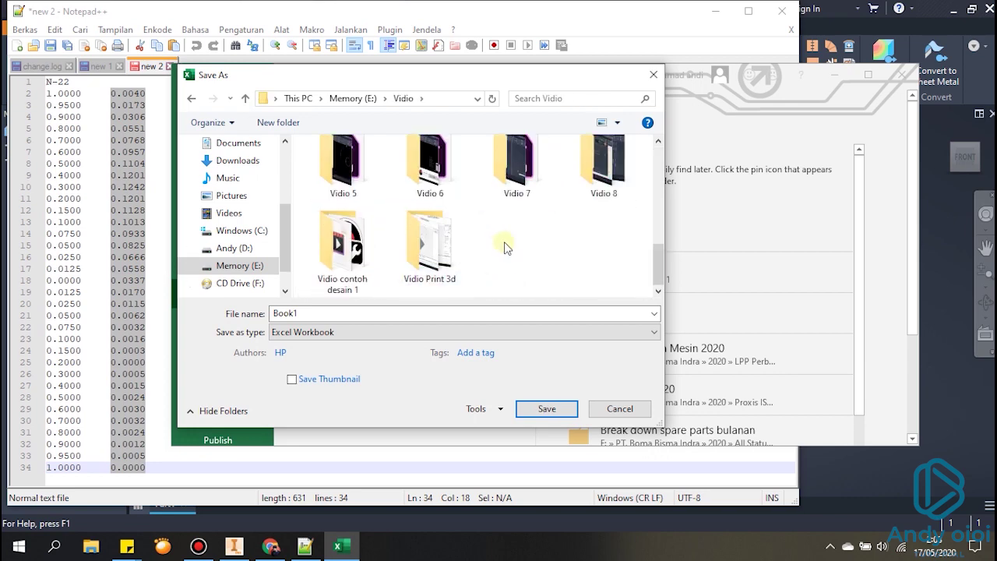
{"action": "scroll", "coordinate": [535, 276], "scroll_direction": "up", "scroll_amount": 2}
{"action": "scroll", "coordinate": [535, 279], "scroll_direction": "down", "scroll_amount": 2}
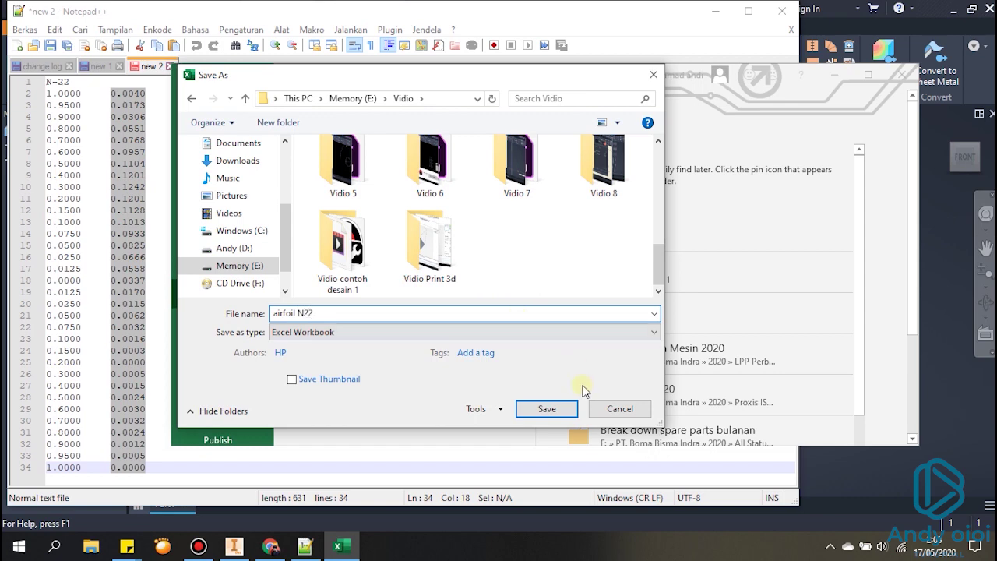
{"action": "left_click", "coordinate": [547, 408]}
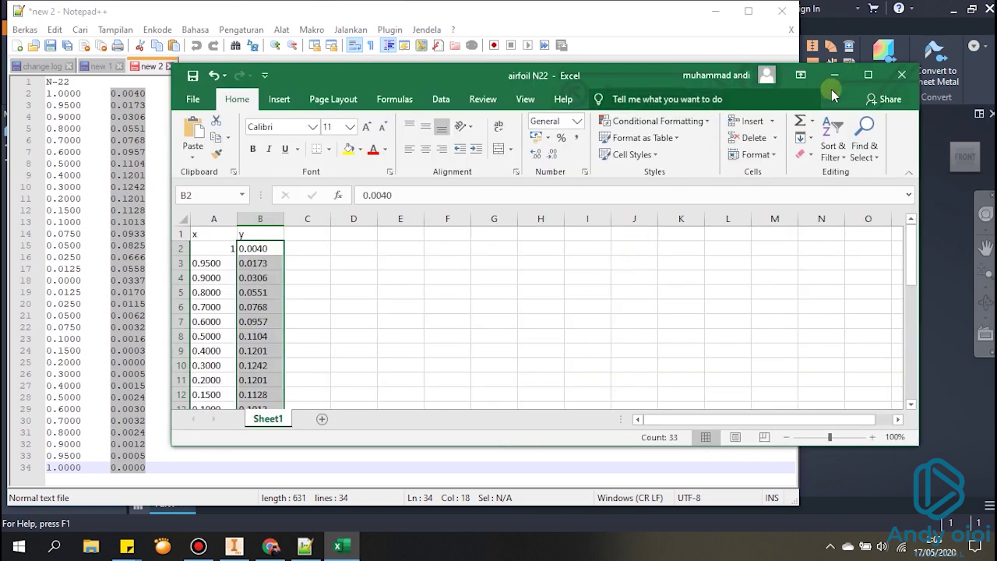
{"action": "left_click", "coordinate": [840, 78]}
- Create Sketch1 on the XY origin plane, briefly checking the airfoil N22 data in Excel
{"action": "left_click", "coordinate": [718, 11]}
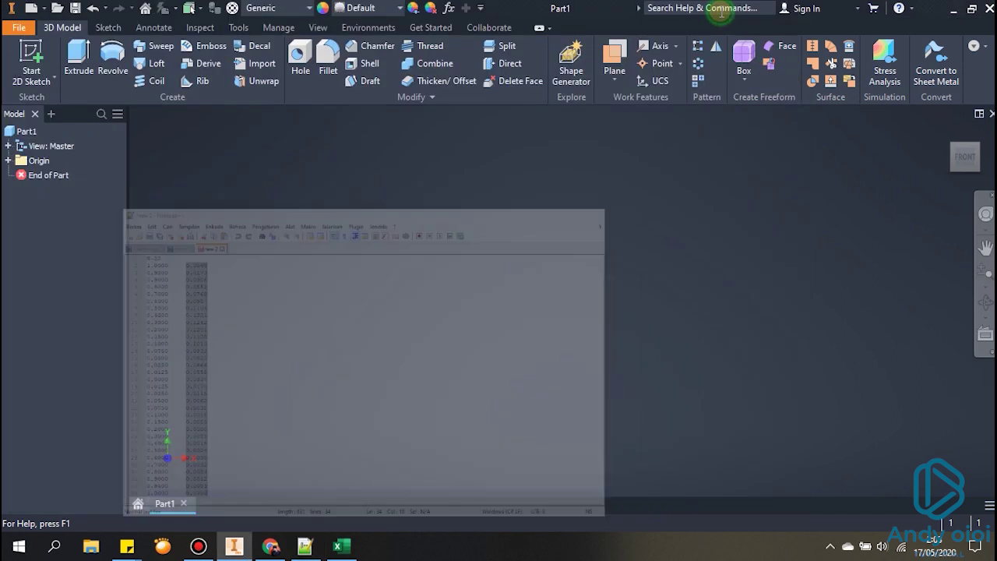
{"action": "left_click", "coordinate": [28, 53]}
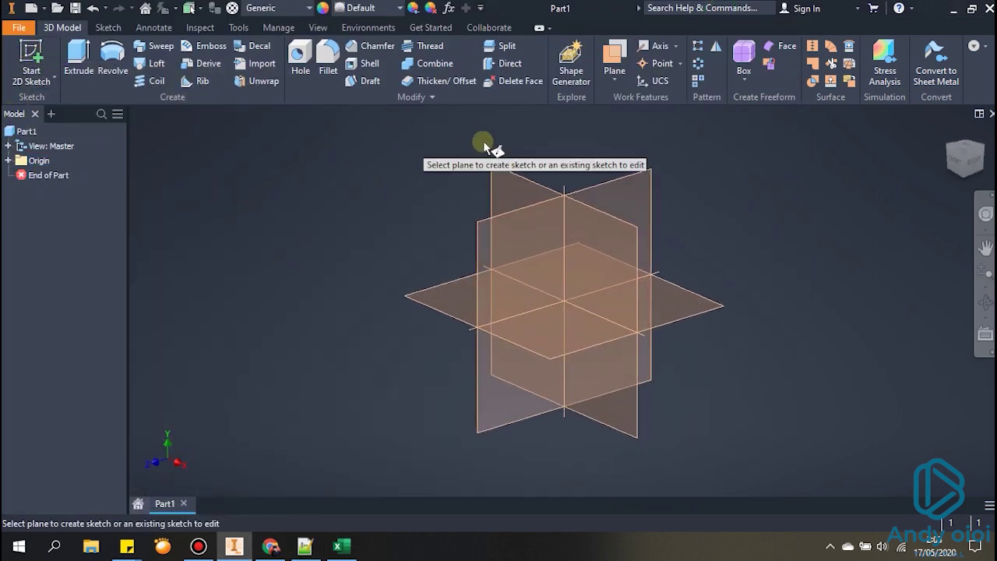
{"action": "left_click", "coordinate": [524, 182]}
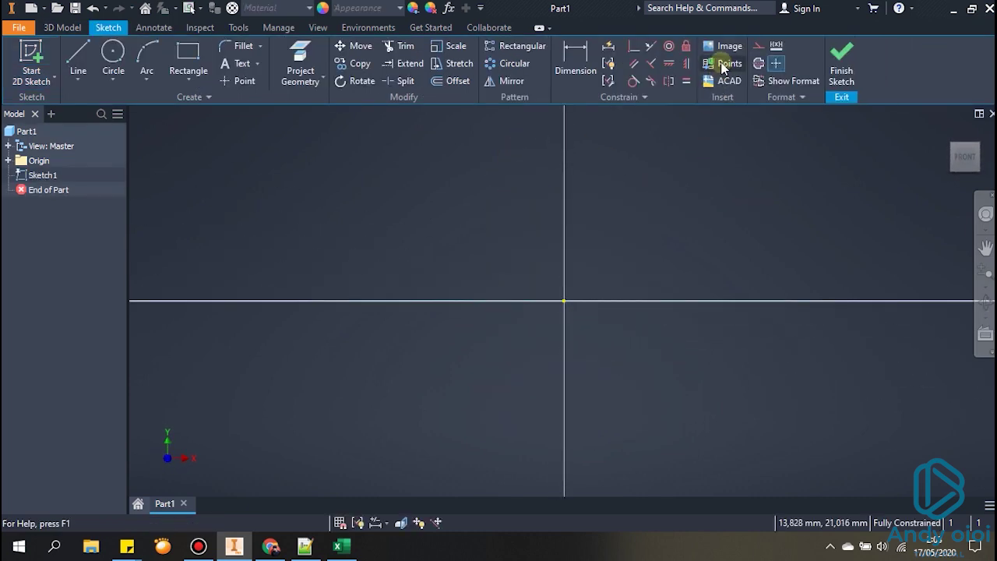
{"action": "left_click", "coordinate": [337, 546]}
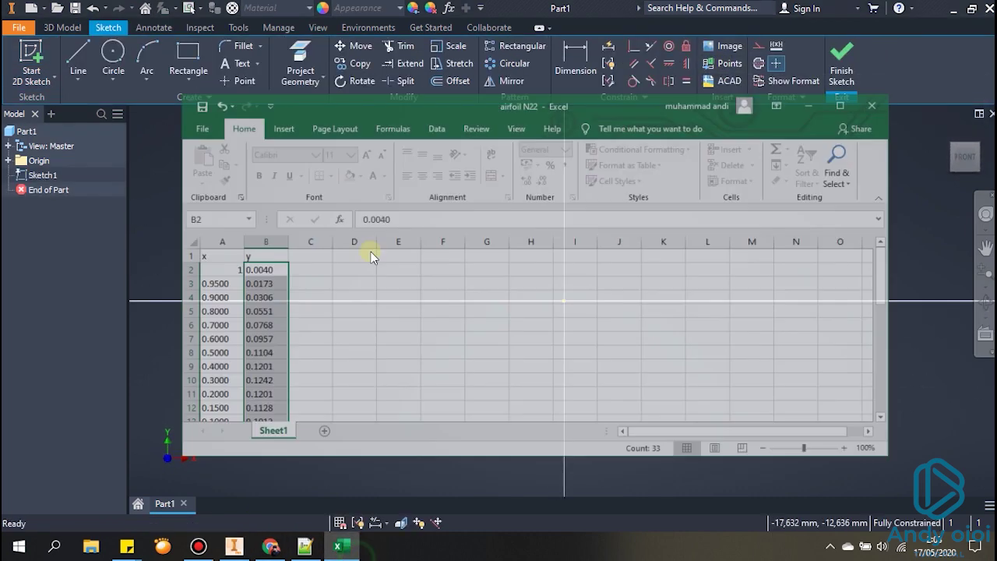
{"action": "left_click", "coordinate": [834, 79]}
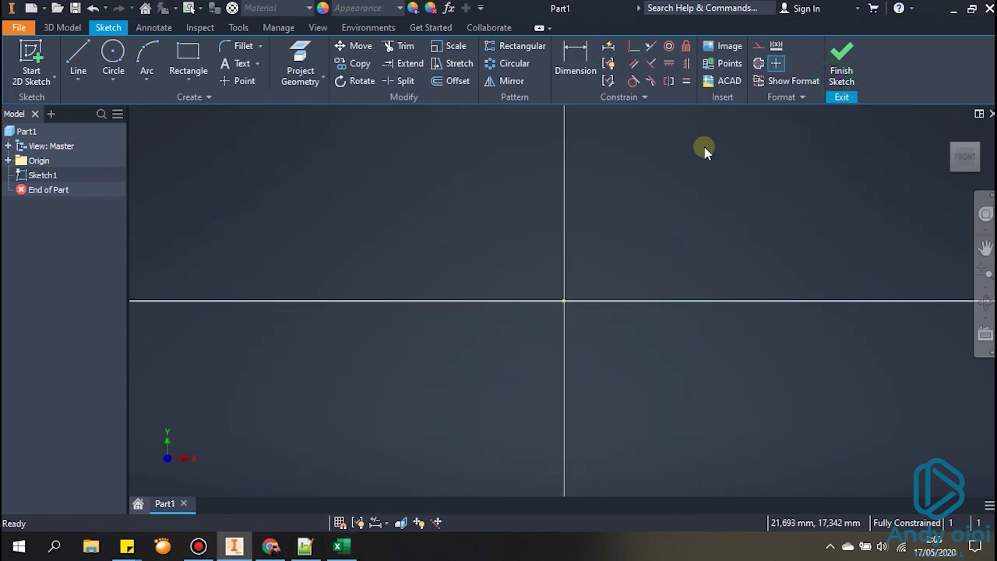
- Import sketch points from airfoil N22.xlsx in Memory (E:) > Vidio
{"action": "left_click", "coordinate": [727, 65]}
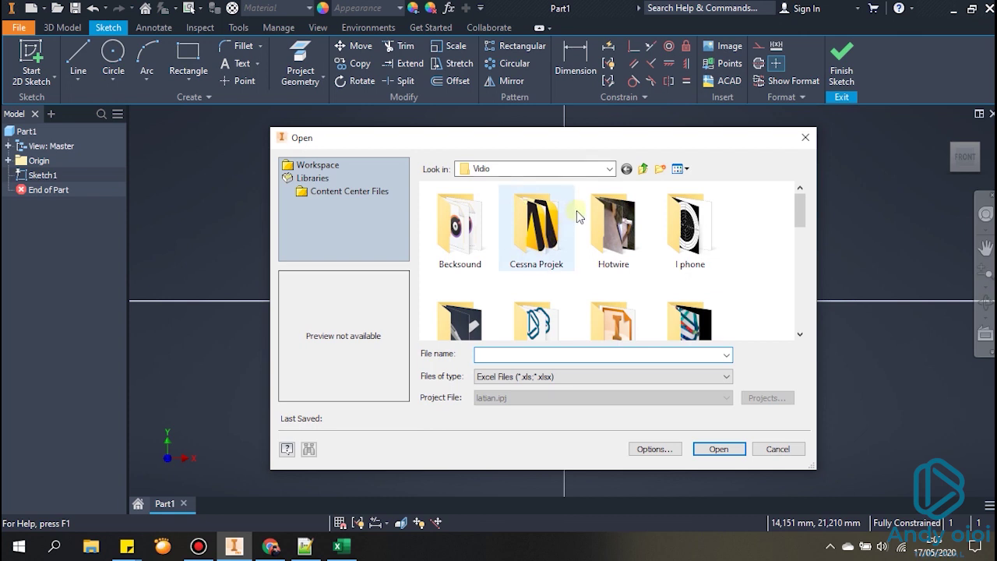
{"action": "left_click", "coordinate": [612, 168]}
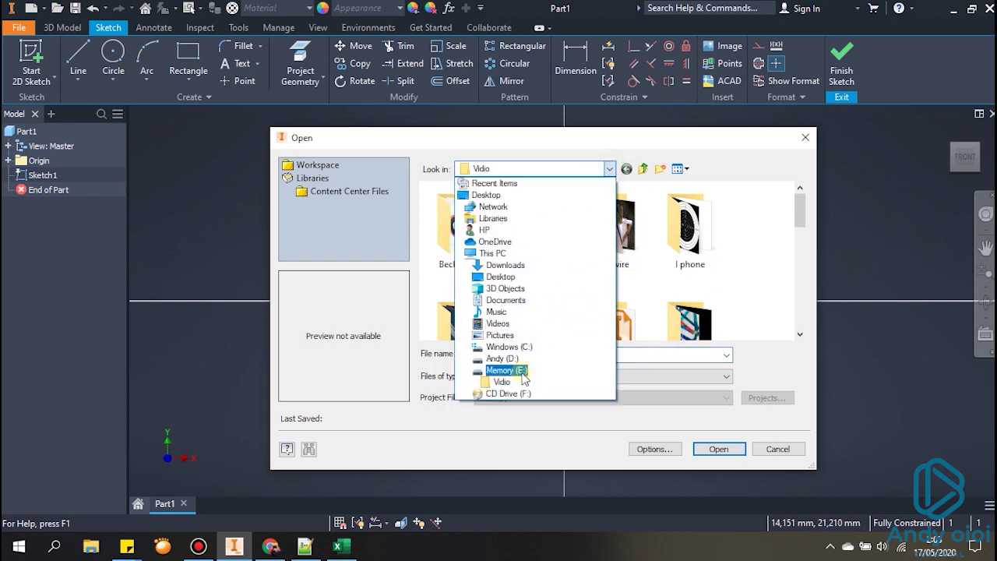
{"action": "left_click", "coordinate": [505, 371]}
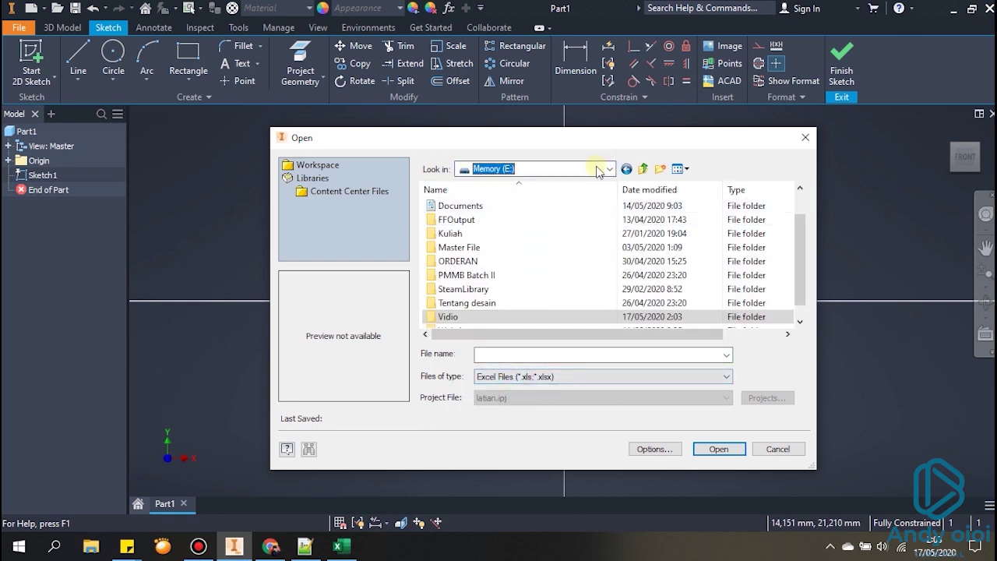
{"action": "double_click", "coordinate": [482, 305]}
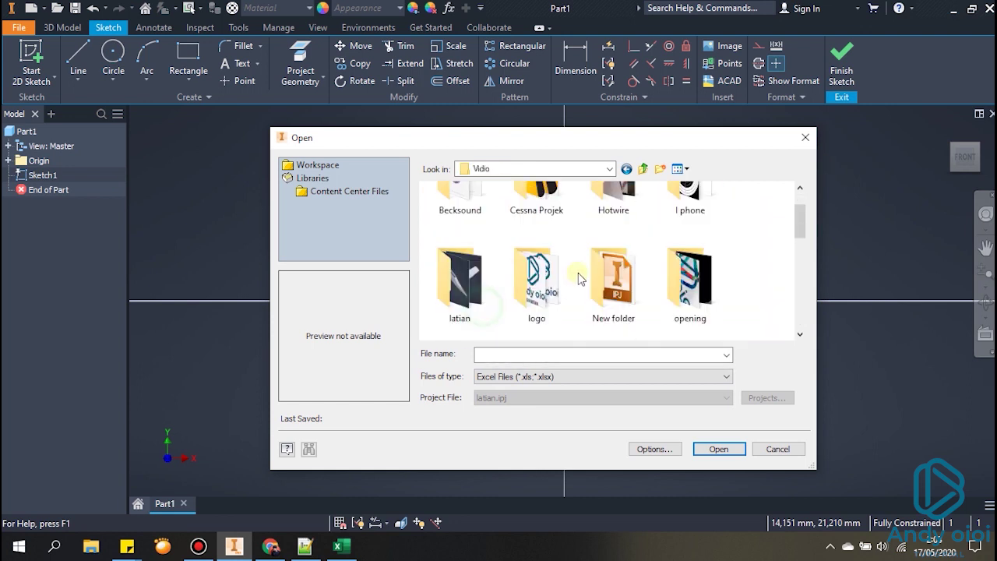
{"action": "scroll", "coordinate": [579, 279], "scroll_direction": "down", "scroll_amount": 3}
{"action": "scroll", "coordinate": [580, 279], "scroll_direction": "down", "scroll_amount": 1}
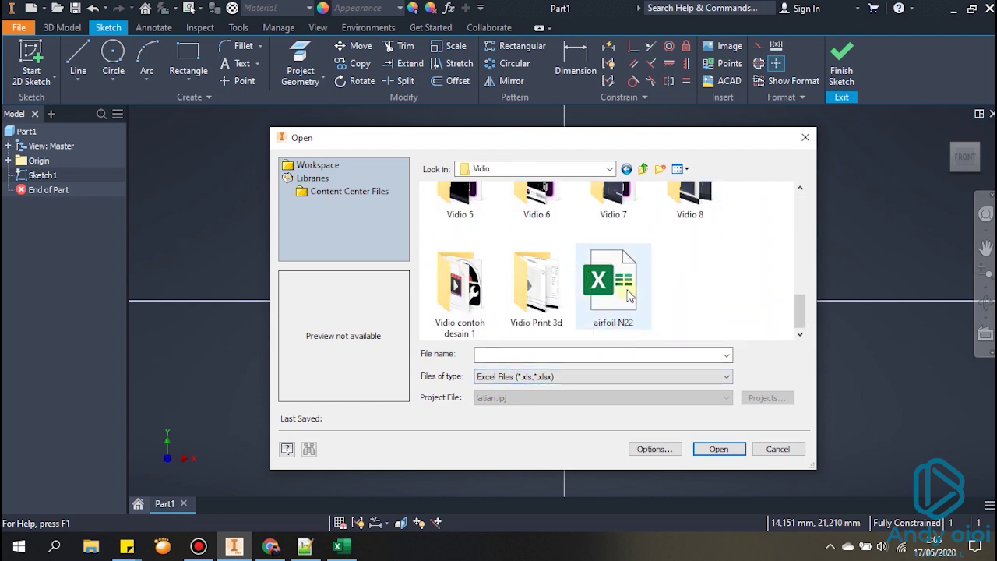
{"action": "left_click", "coordinate": [616, 285]}
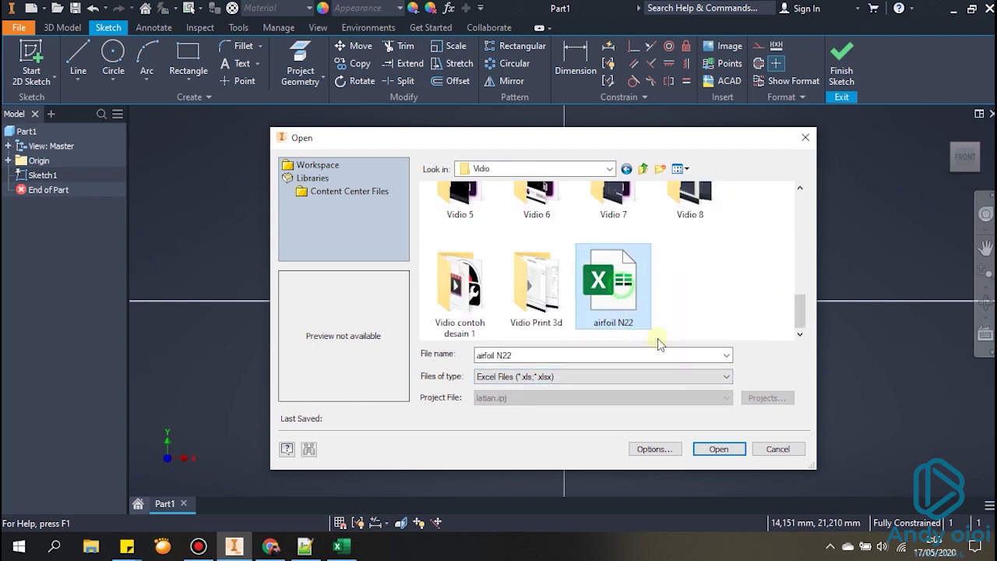
{"action": "left_click", "coordinate": [718, 449]}
- Window-select all the imported N-22 airfoil points
{"action": "scroll", "coordinate": [570, 298], "scroll_direction": "up", "scroll_amount": 3}
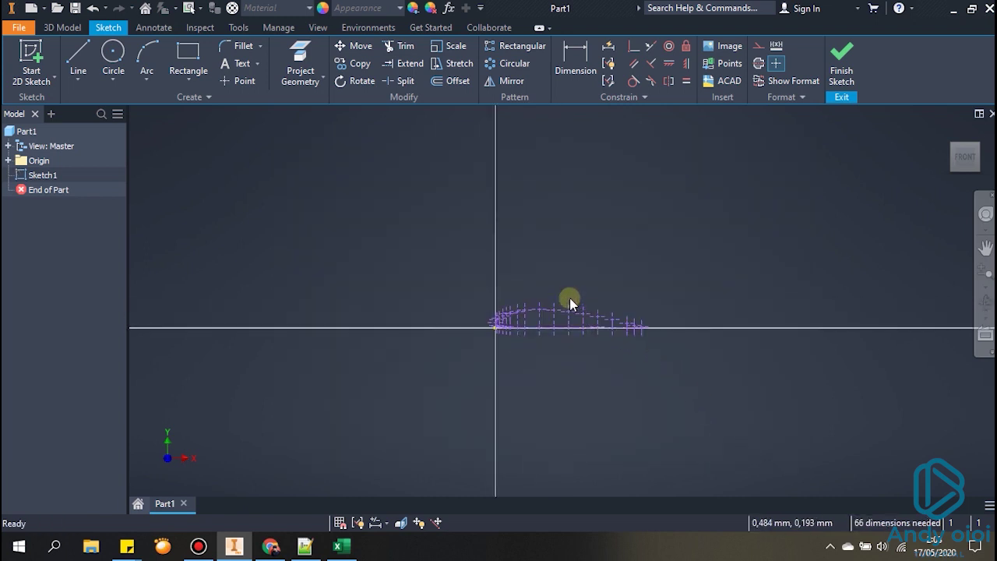
{"action": "scroll", "coordinate": [570, 298], "scroll_direction": "up", "scroll_amount": 3}
{"action": "scroll", "coordinate": [560, 322], "scroll_direction": "down", "scroll_amount": 3}
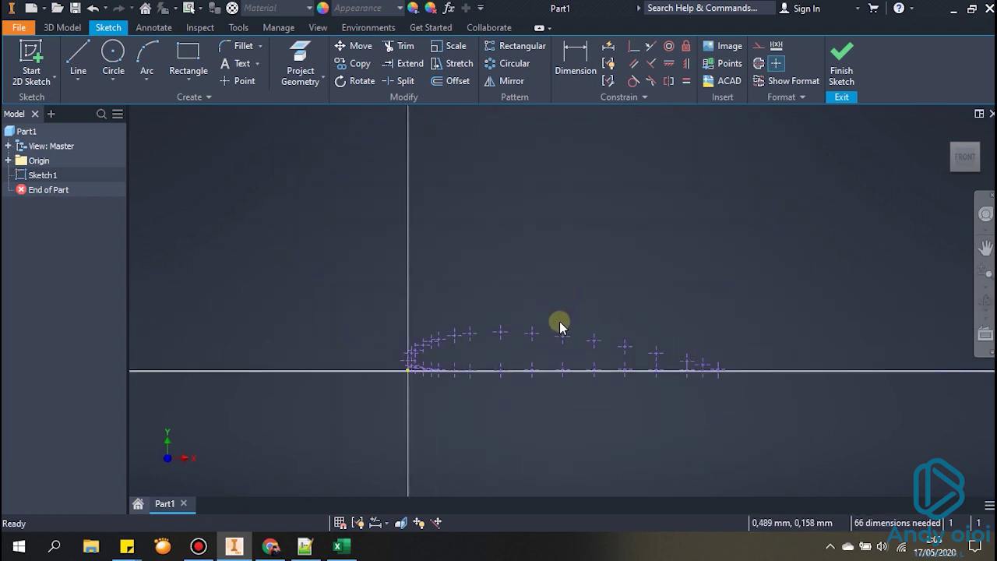
{"action": "scroll", "coordinate": [579, 338], "scroll_direction": "down", "scroll_amount": 2}
{"action": "scroll", "coordinate": [509, 310], "scroll_direction": "down", "scroll_amount": 1}
{"action": "scroll", "coordinate": [532, 316], "scroll_direction": "up", "scroll_amount": 4}
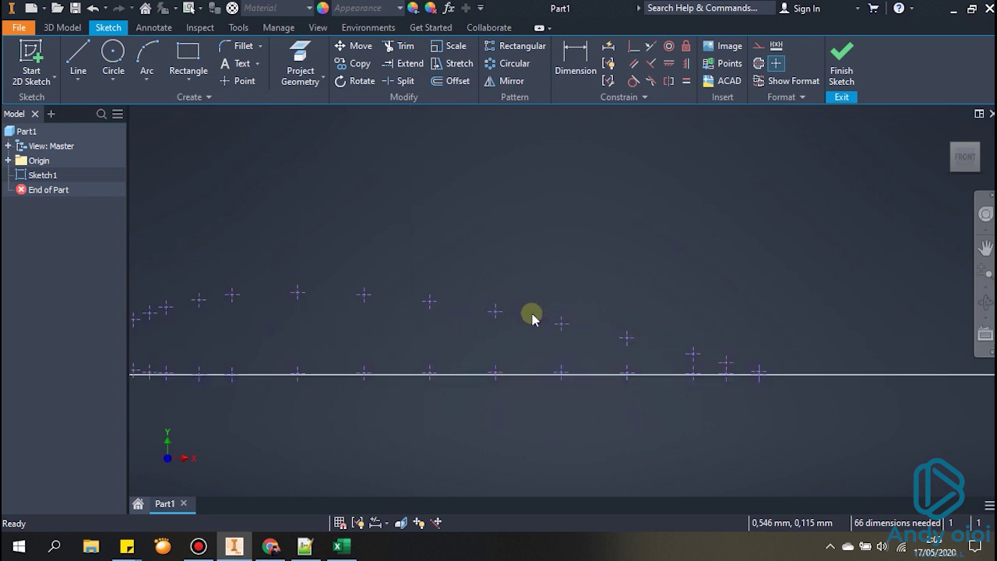
{"action": "scroll", "coordinate": [534, 320], "scroll_direction": "down", "scroll_amount": 1}
{"action": "left_click_drag", "start_coordinate": [216, 265], "coordinate": [849, 486]}
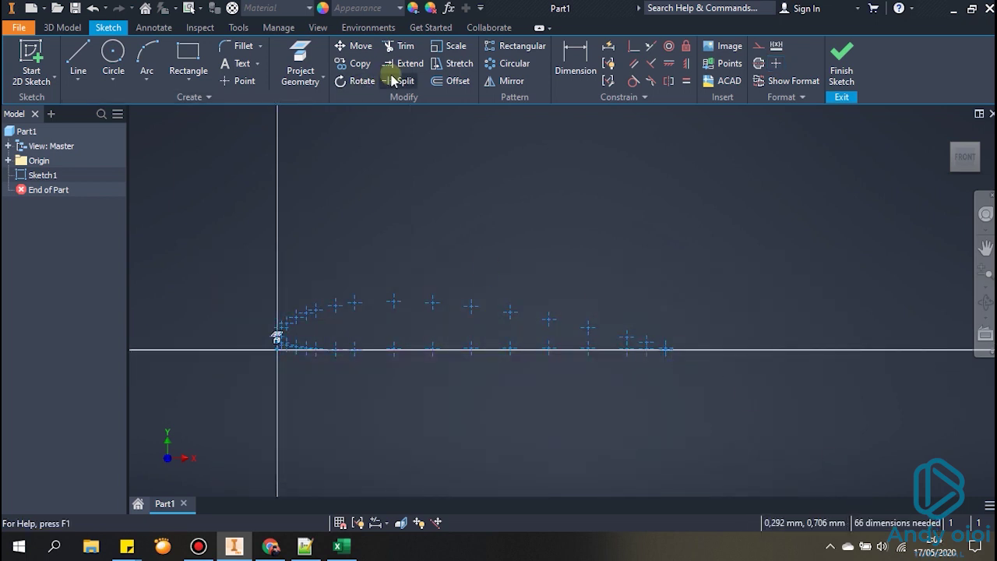
- Scale the imported airfoil points by factor 200 about the origin, then re-centre the enlarged profile
{"action": "left_click", "coordinate": [470, 46]}
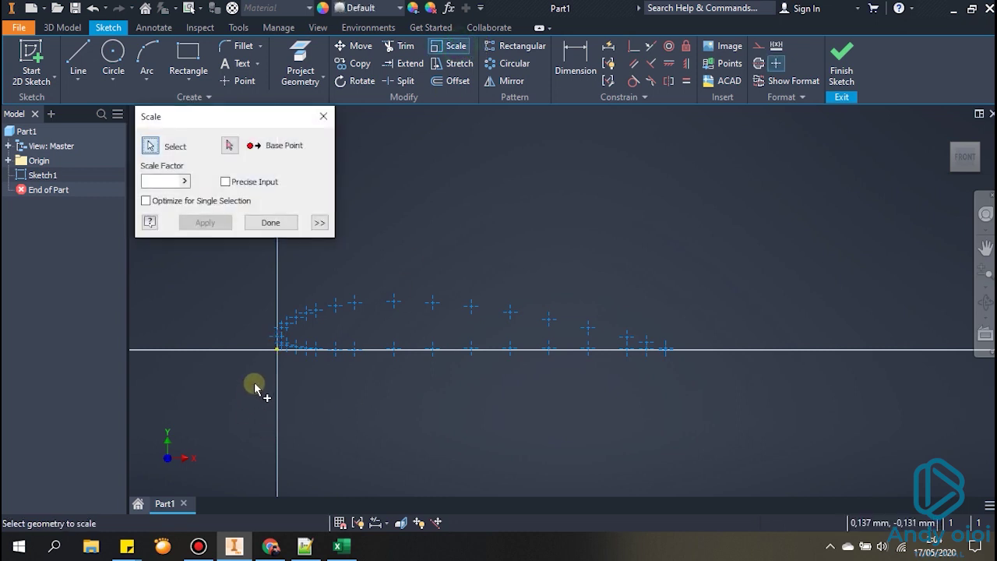
{"action": "scroll", "coordinate": [263, 379], "scroll_direction": "up", "scroll_amount": 2}
{"action": "left_click", "coordinate": [227, 146]}
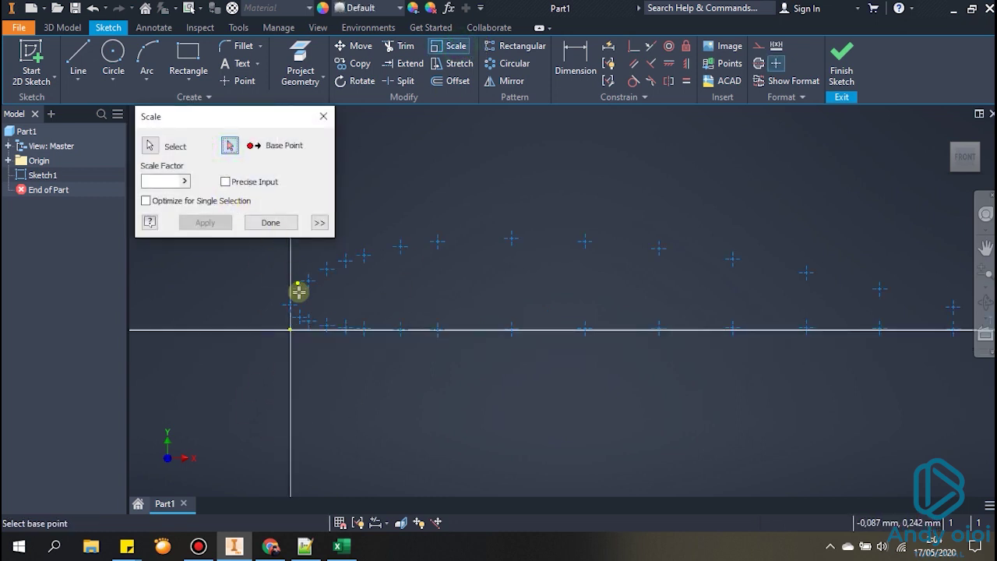
{"action": "left_click", "coordinate": [289, 330]}
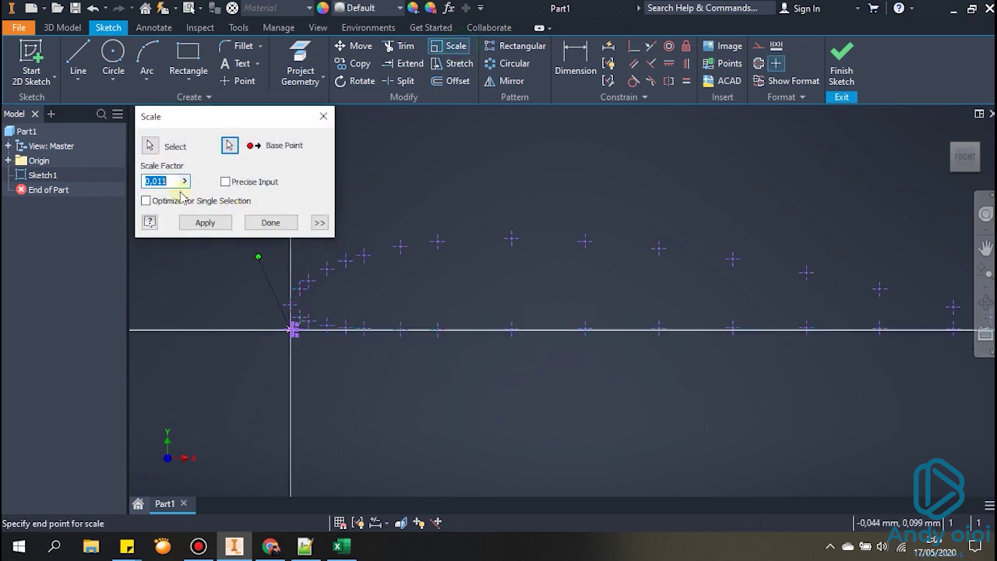
{"action": "mouse_move", "coordinate": [176, 183]}
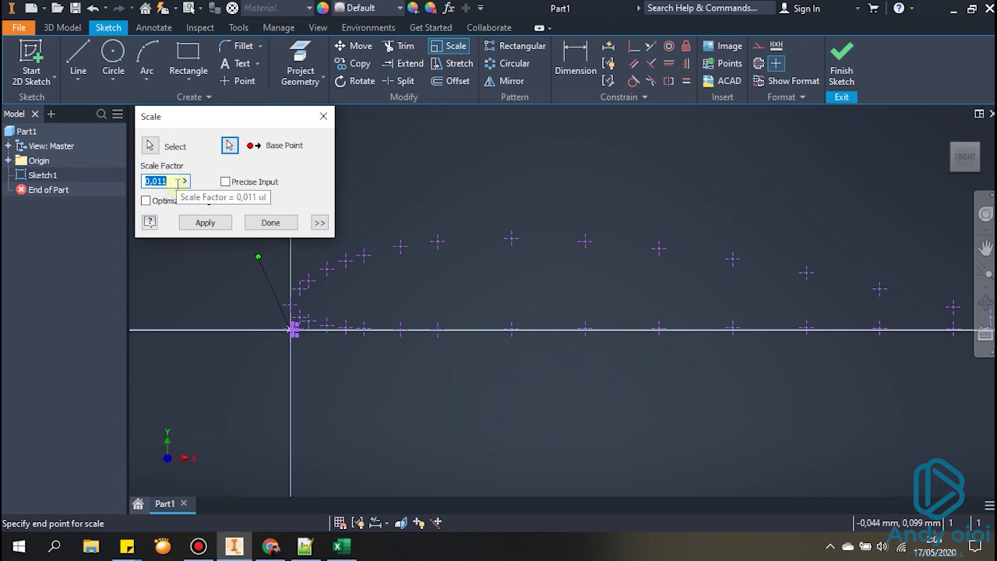
{"action": "type", "text": "200/"}
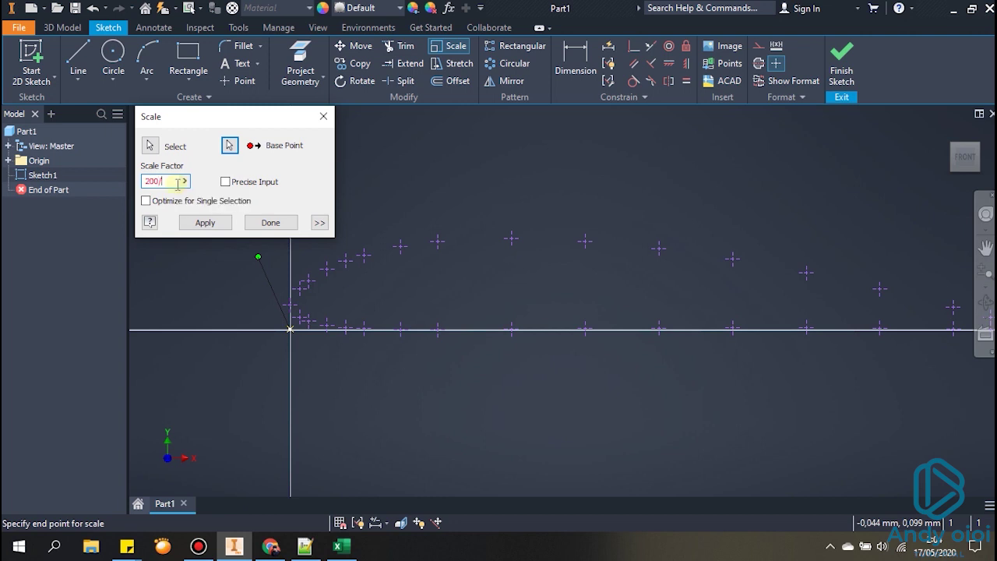
{"action": "type", "text": "1"}
{"action": "key", "text": "BackSpace"}
{"action": "type", "text": "1"}
{"action": "type", "text": "/200"}
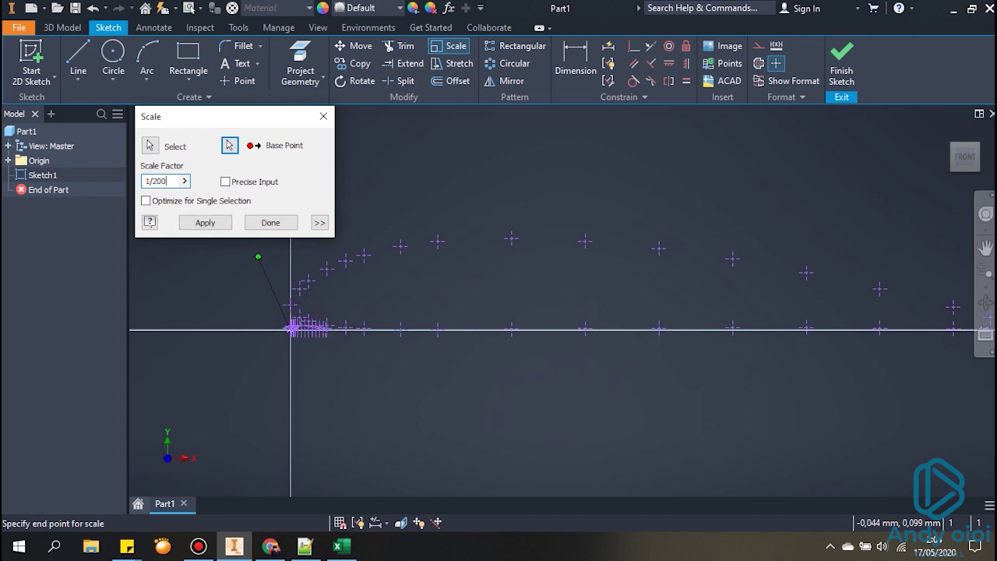
{"action": "key", "text": "BackSpace"}
{"action": "key", "text": "BackSpace"}
{"action": "key", "text": "BackSpace"}
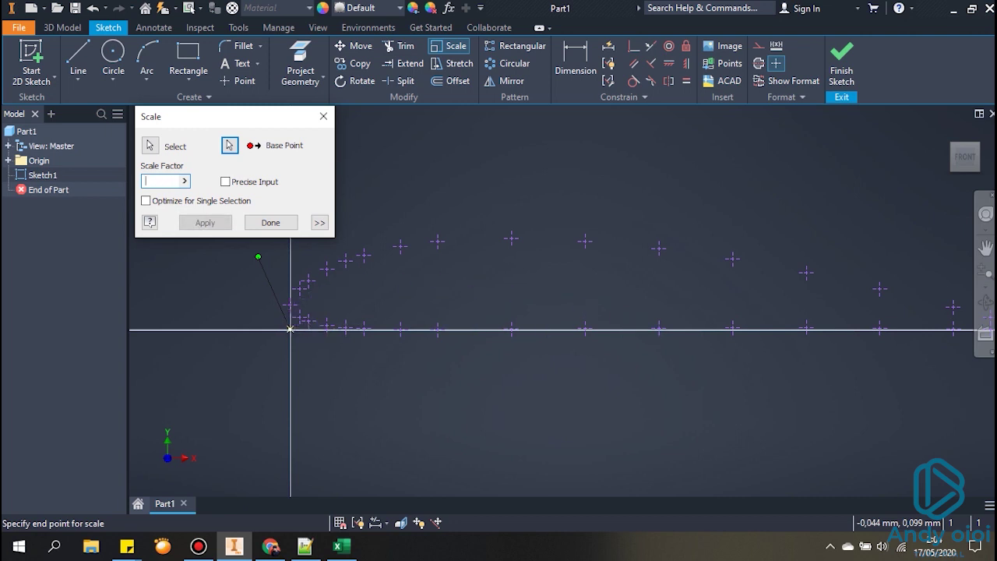
{"action": "type", "text": "200"}
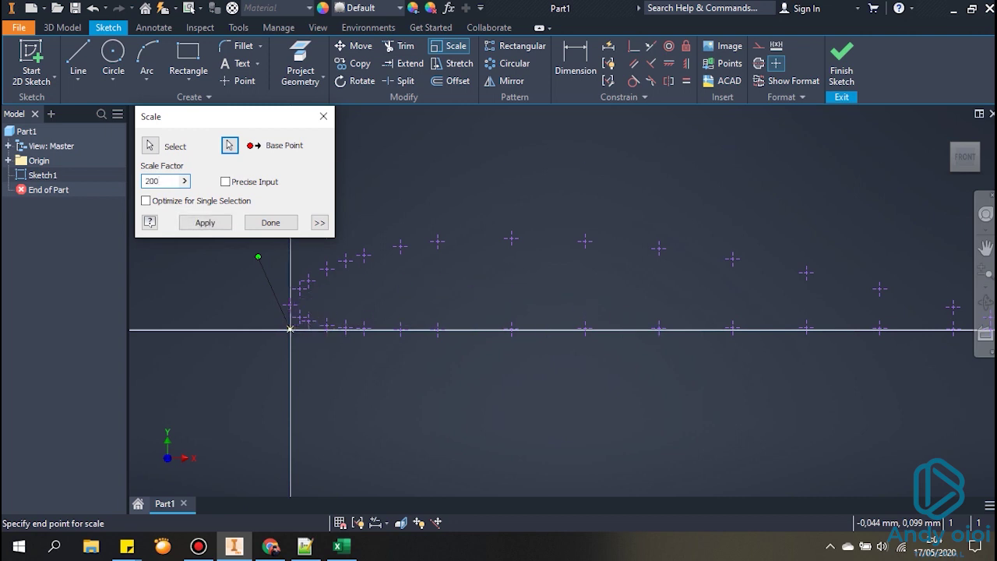
{"action": "type", "text": "/1"}
{"action": "left_click", "coordinate": [204, 223]}
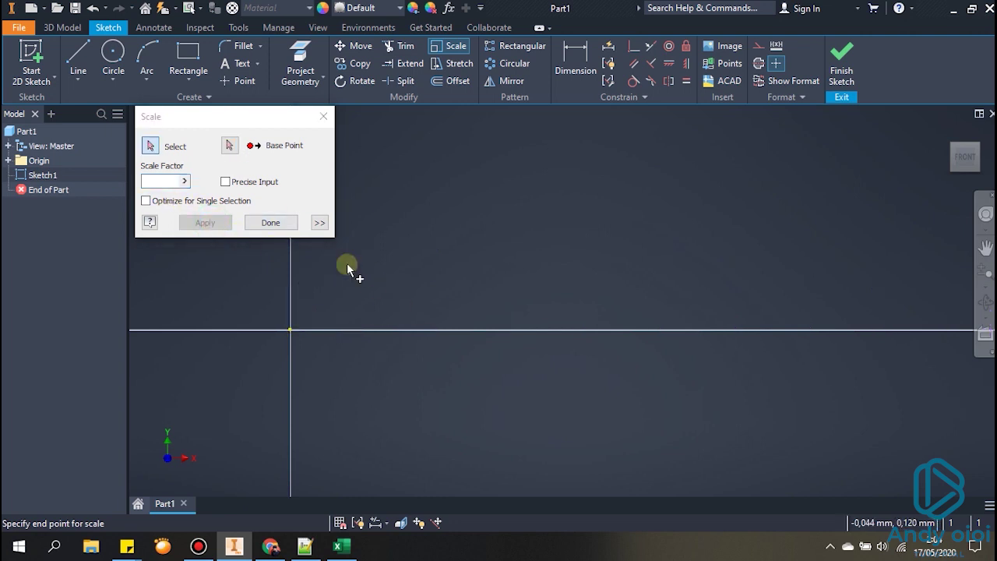
{"action": "scroll", "coordinate": [560, 294], "scroll_direction": "up", "scroll_amount": 10}
{"action": "scroll", "coordinate": [652, 268], "scroll_direction": "up", "scroll_amount": 5}
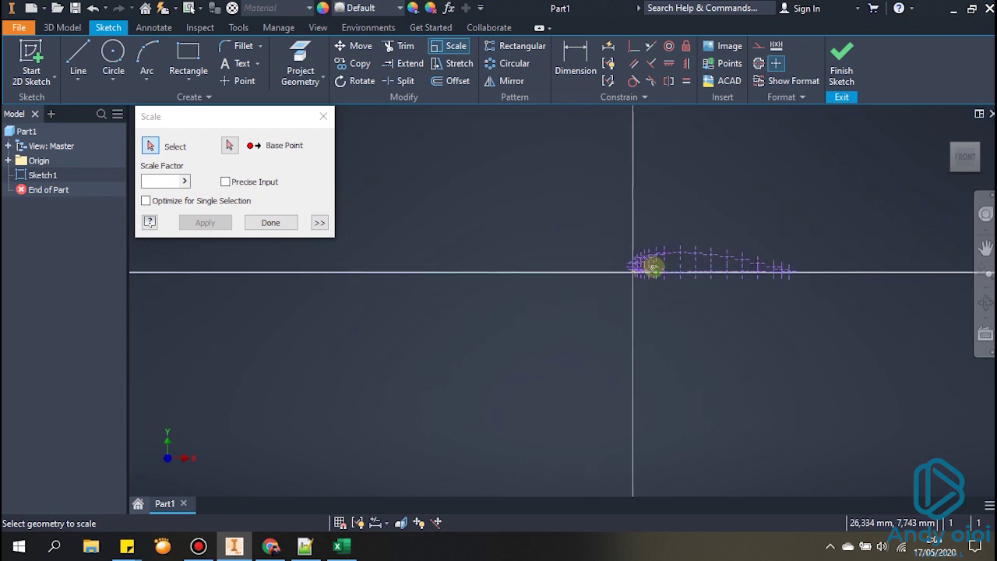
{"action": "middle_click_drag", "start_coordinate": [652, 267], "coordinate": [553, 307]}
- End the scale command and cancel the started lines below the airfoil without placing any
{"action": "key", "text": "Escape"}
{"action": "scroll", "coordinate": [584, 316], "scroll_direction": "down", "scroll_amount": 5}
{"action": "key", "text": "l"}
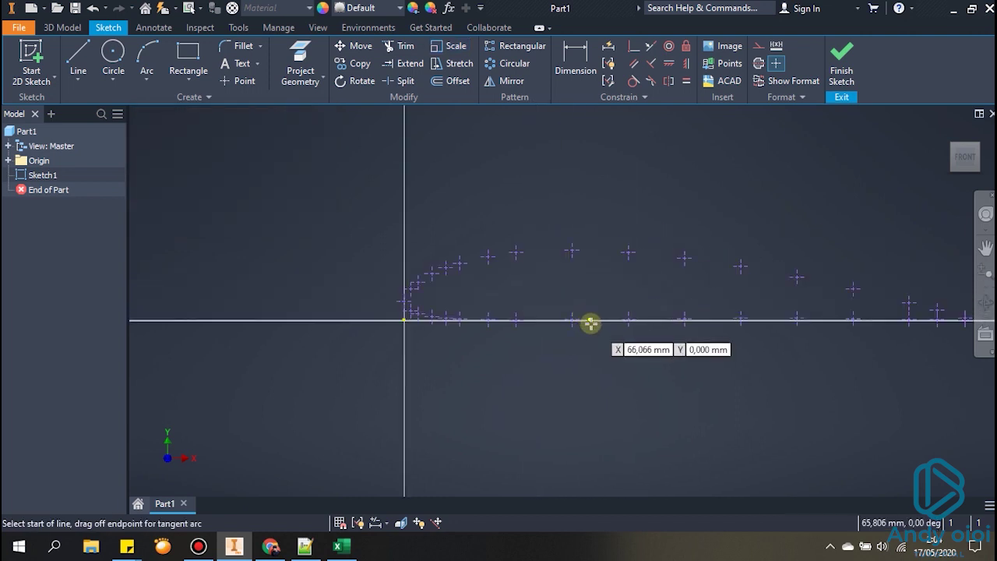
{"action": "left_click", "coordinate": [407, 378]}
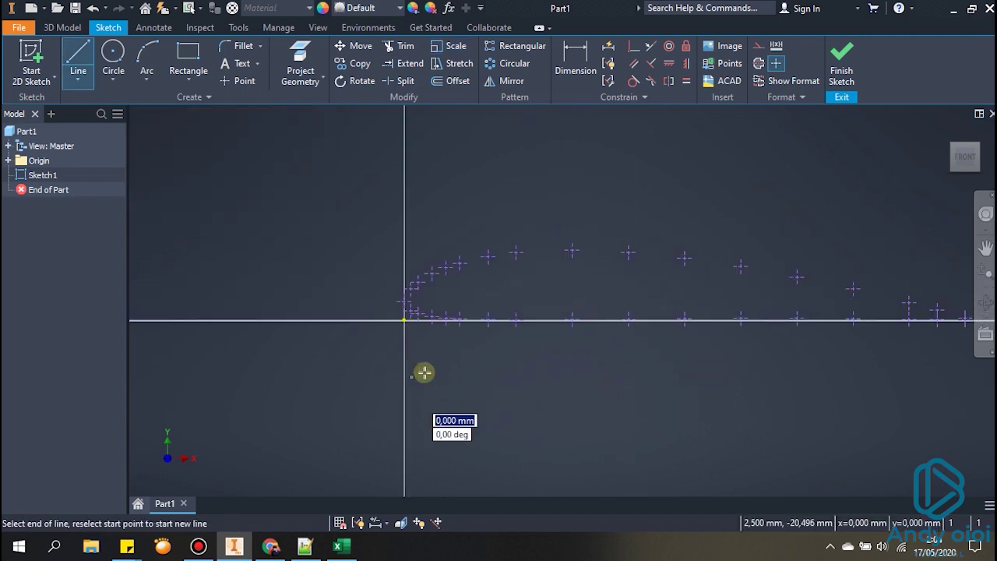
{"action": "key", "text": "Escape"}
{"action": "key", "text": "l"}
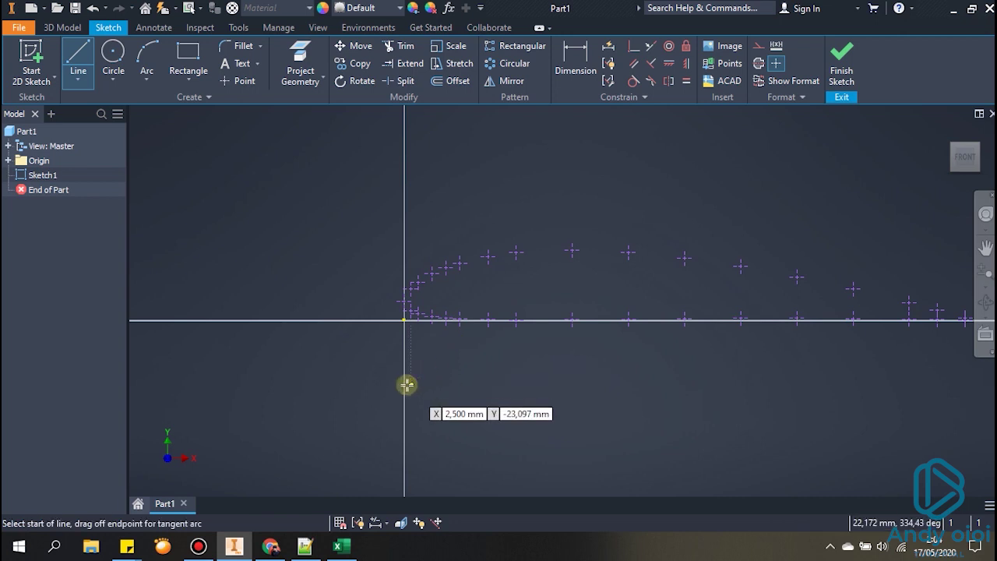
{"action": "left_click", "coordinate": [405, 384]}
{"action": "middle_click_drag", "start_coordinate": [858, 395], "coordinate": [578, 393]}
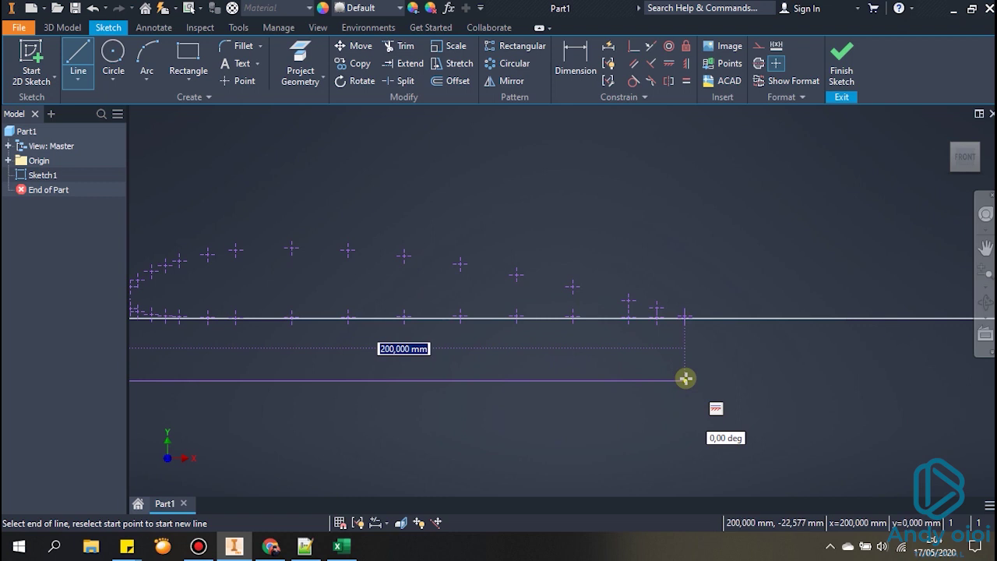
{"action": "key", "text": "Escape"}
- Pan and zoom to centre the scaled airfoil point cloud with its leading edge in view
{"action": "middle_click_drag", "start_coordinate": [586, 382], "coordinate": [686, 391]}
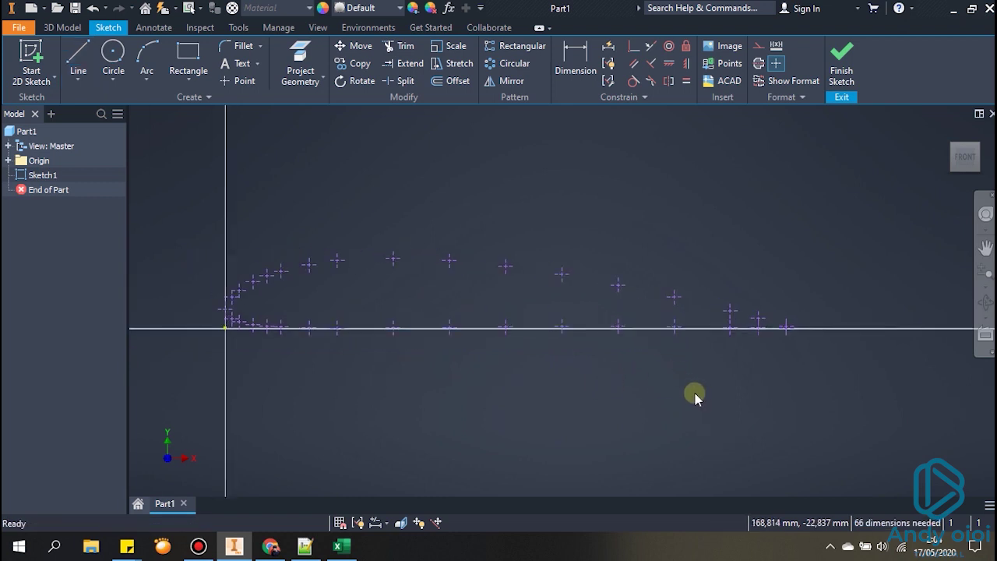
{"action": "middle_click_drag", "start_coordinate": [334, 323], "coordinate": [392, 334]}
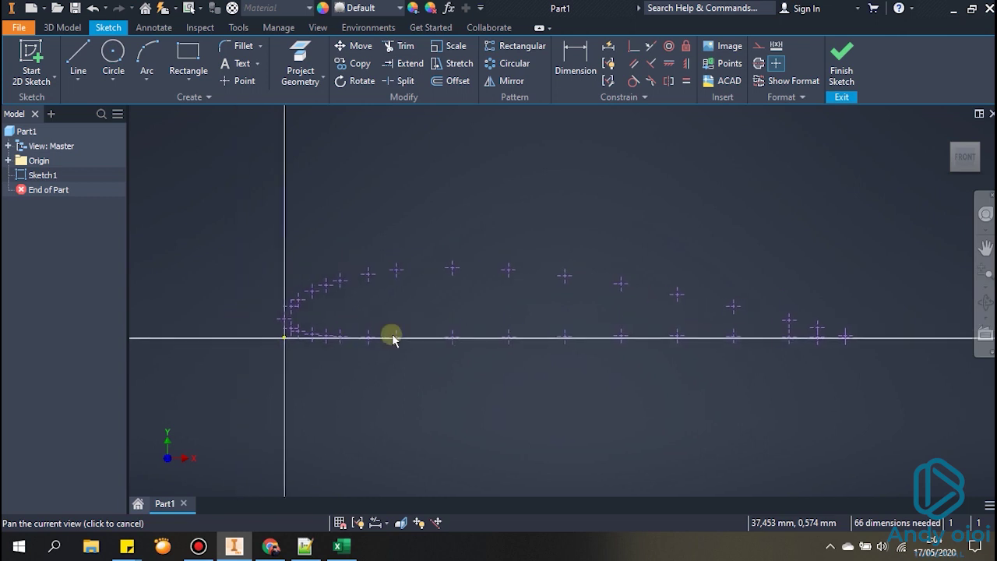
{"action": "scroll", "coordinate": [358, 348], "scroll_direction": "up", "scroll_amount": 5}
{"action": "scroll", "coordinate": [356, 343], "scroll_direction": "down", "scroll_amount": 2}
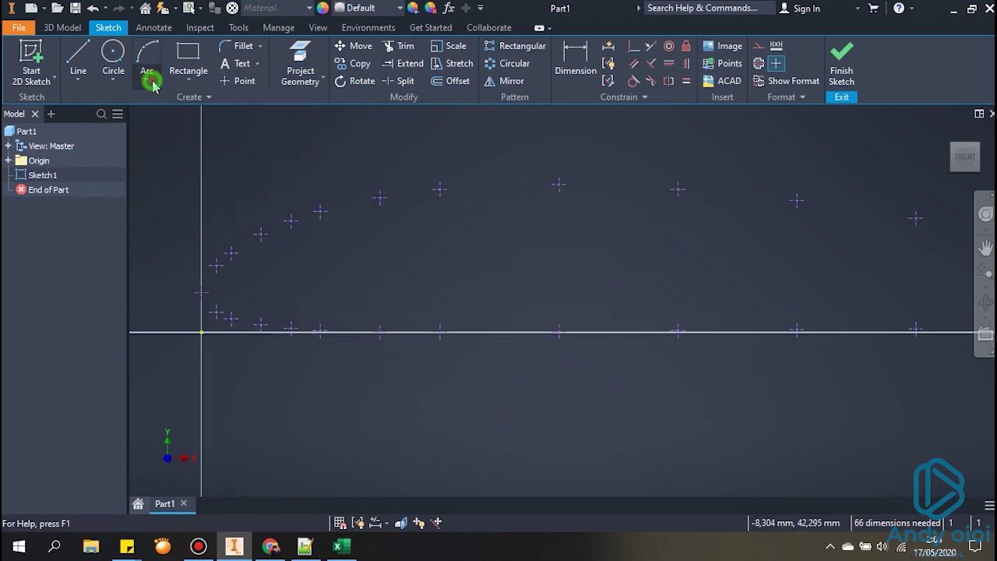
- Switch to the Spline tool and start tracing the lower surface from the trailing edge
{"action": "left_click", "coordinate": [78, 79]}
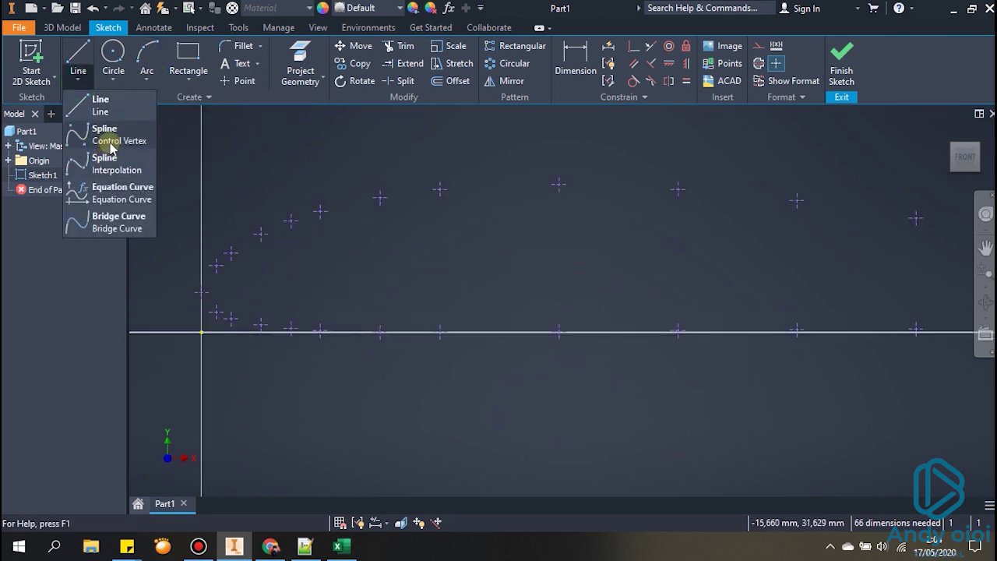
{"action": "left_click", "coordinate": [111, 148]}
{"action": "scroll", "coordinate": [403, 280], "scroll_direction": "down", "scroll_amount": 3}
{"action": "middle_click_drag", "start_coordinate": [403, 280], "coordinate": [332, 294]}
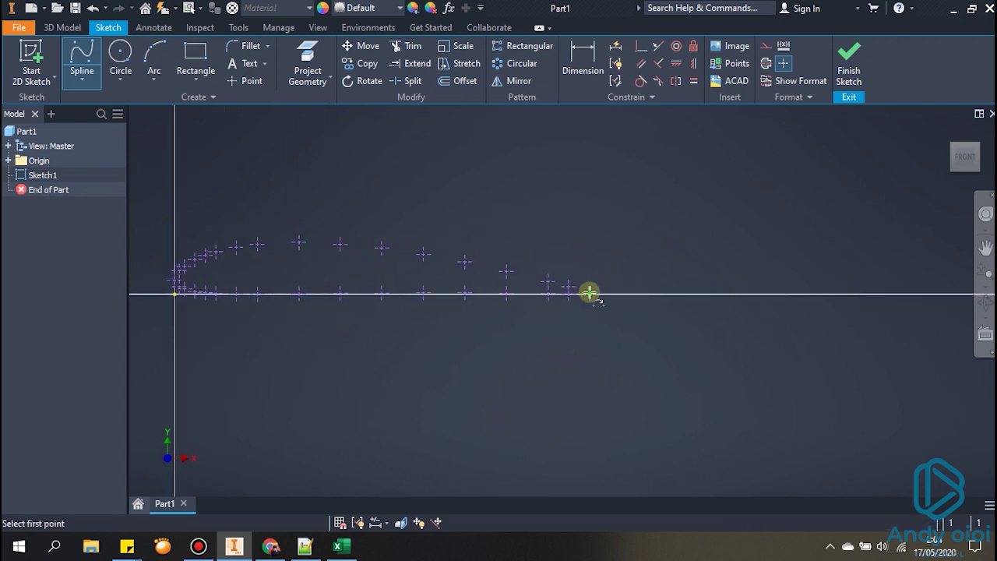
{"action": "scroll", "coordinate": [597, 302], "scroll_direction": "up", "scroll_amount": 5}
{"action": "scroll", "coordinate": [570, 304], "scroll_direction": "up", "scroll_amount": 4}
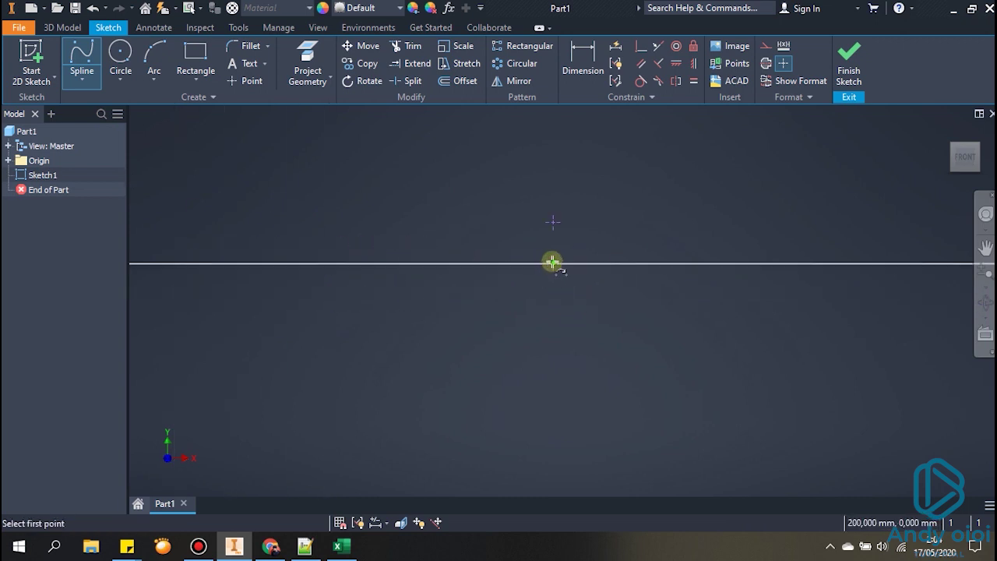
{"action": "left_click", "coordinate": [552, 263]}
{"action": "scroll", "coordinate": [452, 279], "scroll_direction": "down", "scroll_amount": 3}
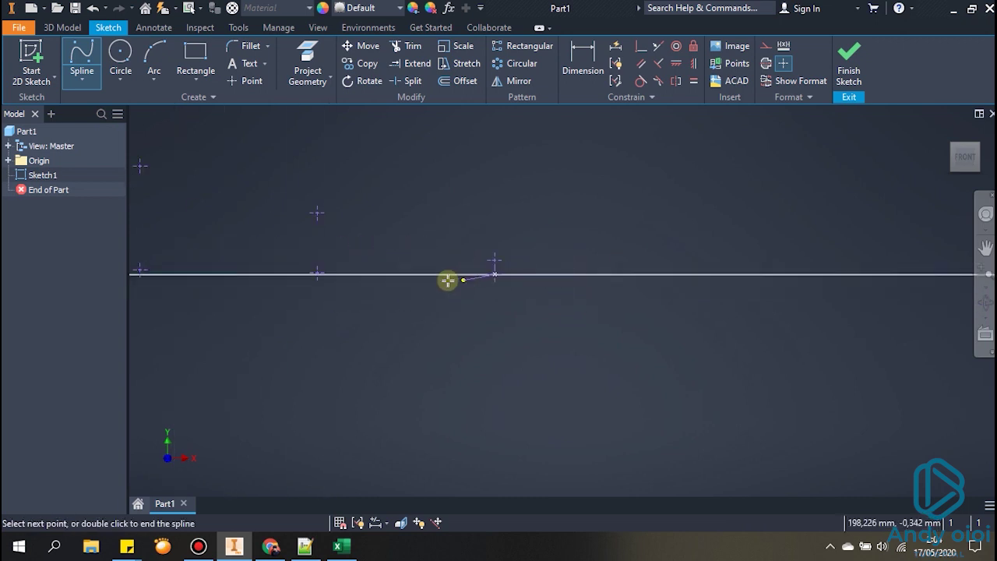
{"action": "left_click", "coordinate": [315, 272]}
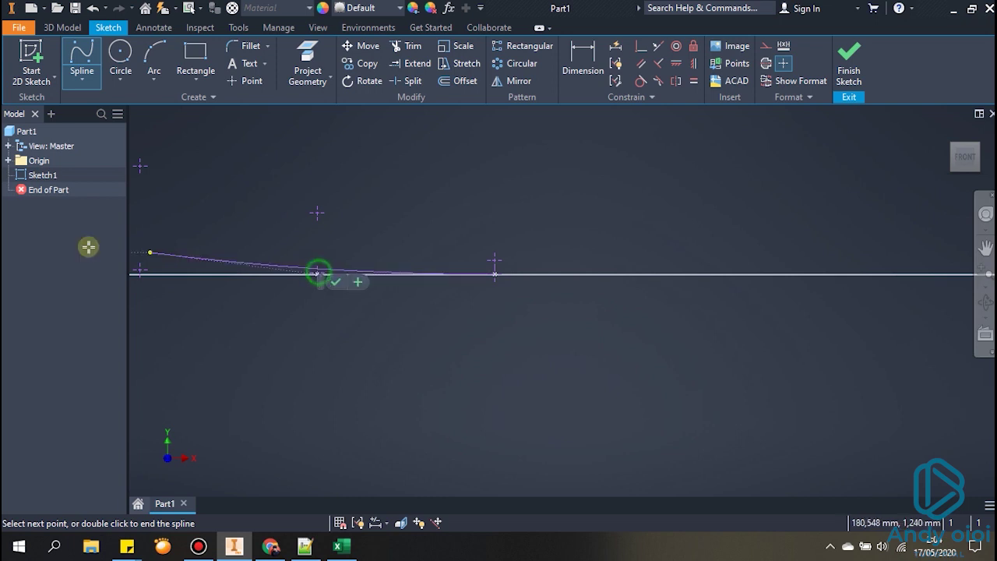
{"action": "left_click", "coordinate": [143, 270]}
{"action": "scroll", "coordinate": [148, 284], "scroll_direction": "down", "scroll_amount": 3}
{"action": "middle_click_drag", "start_coordinate": [245, 327], "coordinate": [501, 357]}
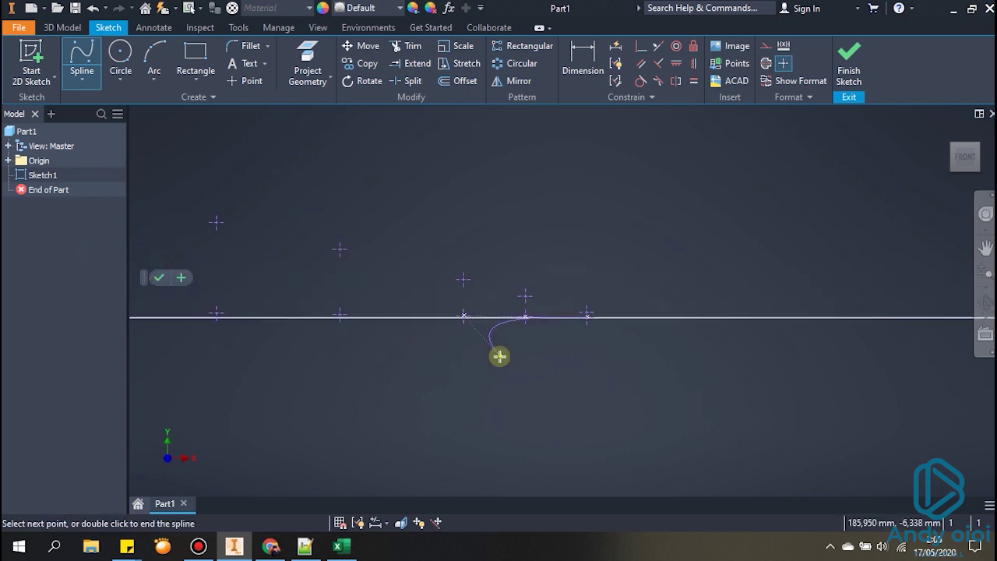
- Continue the spline through the lower-surface points toward the nose
{"action": "left_click", "coordinate": [343, 316]}
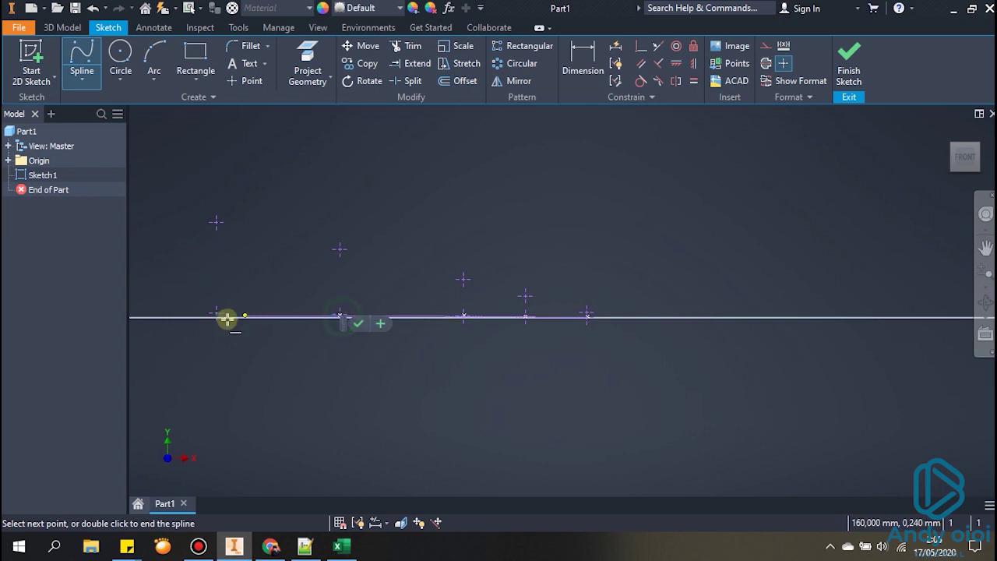
{"action": "left_click", "coordinate": [217, 315]}
{"action": "middle_click_drag", "start_coordinate": [223, 363], "coordinate": [530, 372]}
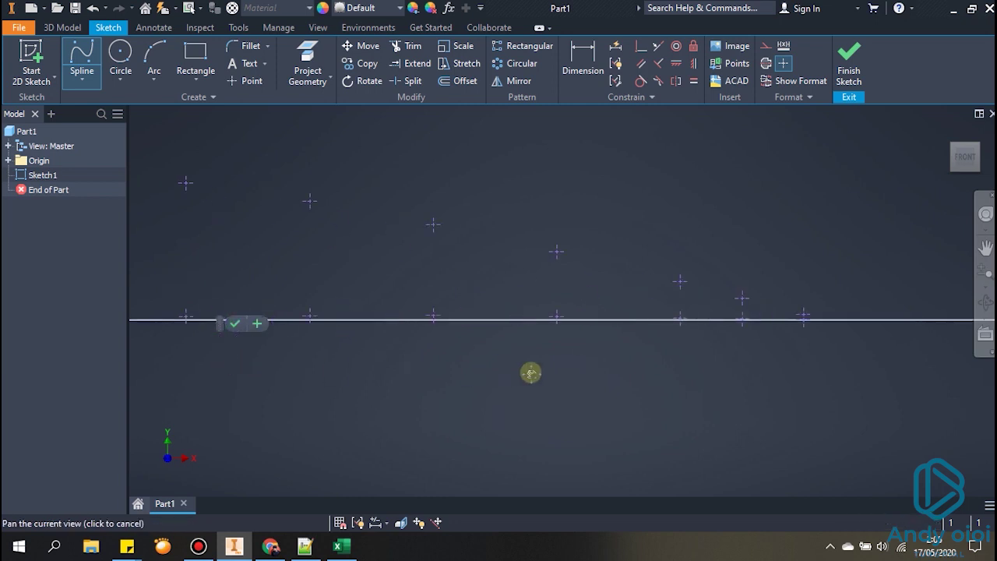
{"action": "left_click", "coordinate": [397, 318]}
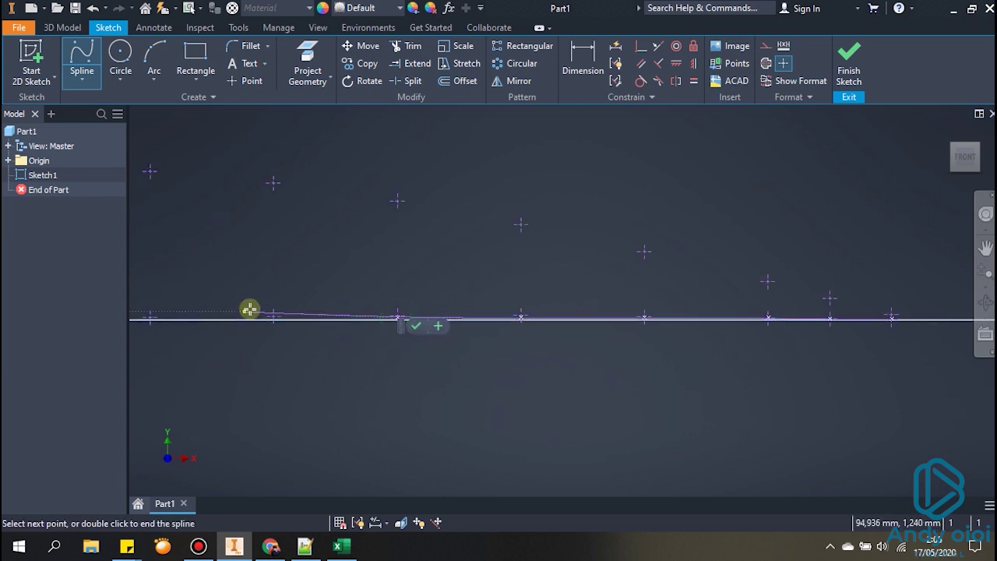
{"action": "left_click", "coordinate": [272, 318]}
{"action": "left_click", "coordinate": [148, 318]}
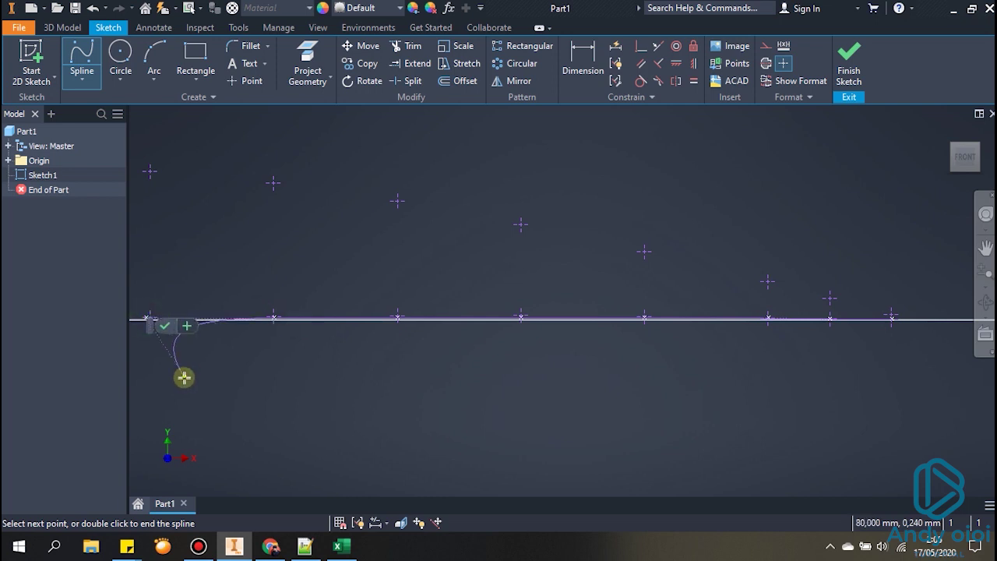
{"action": "middle_click_drag", "start_coordinate": [184, 379], "coordinate": [710, 367]}
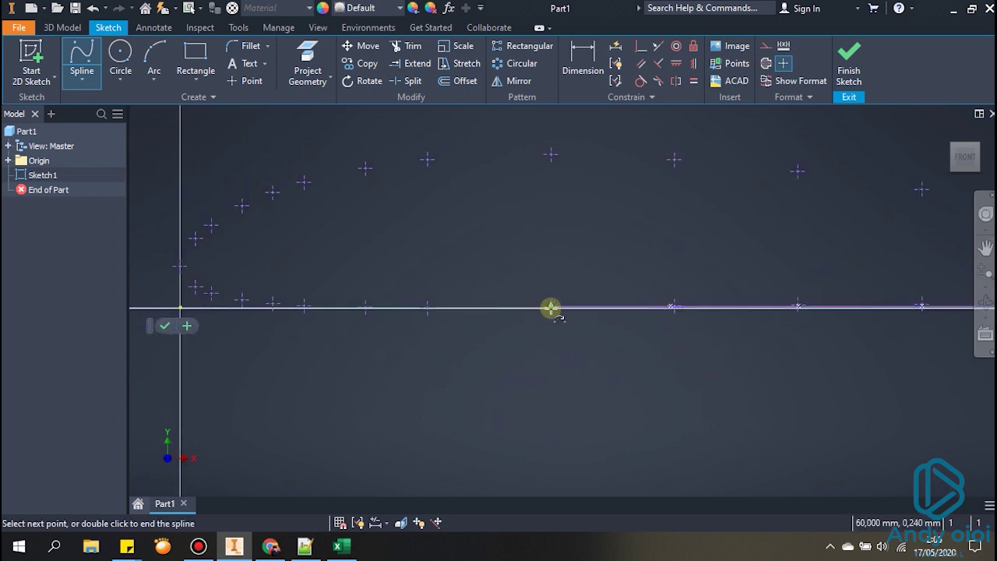
{"action": "left_click", "coordinate": [551, 308]}
{"action": "left_click", "coordinate": [427, 307]}
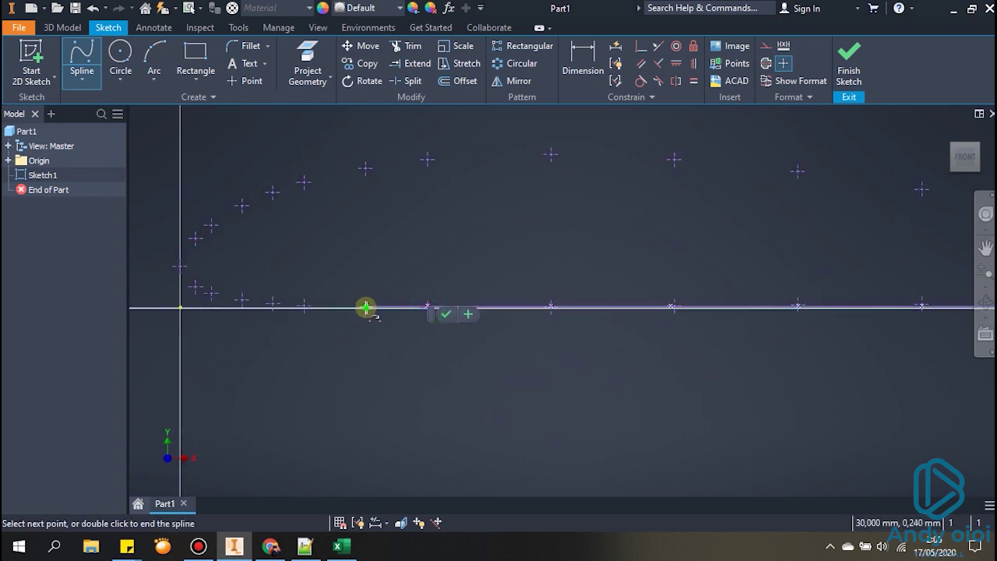
{"action": "left_click", "coordinate": [367, 307]}
{"action": "left_click", "coordinate": [305, 306]}
{"action": "left_click", "coordinate": [273, 306]}
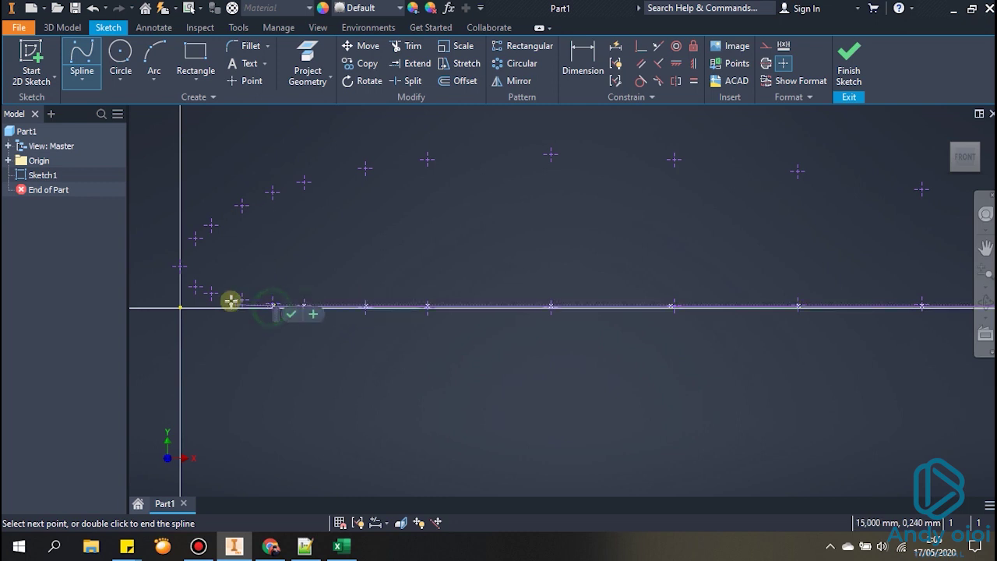
- Carry the spline round the leading edge and along the upper surface, ending mid-chord
{"action": "left_click", "coordinate": [241, 300]}
{"action": "left_click", "coordinate": [210, 293]}
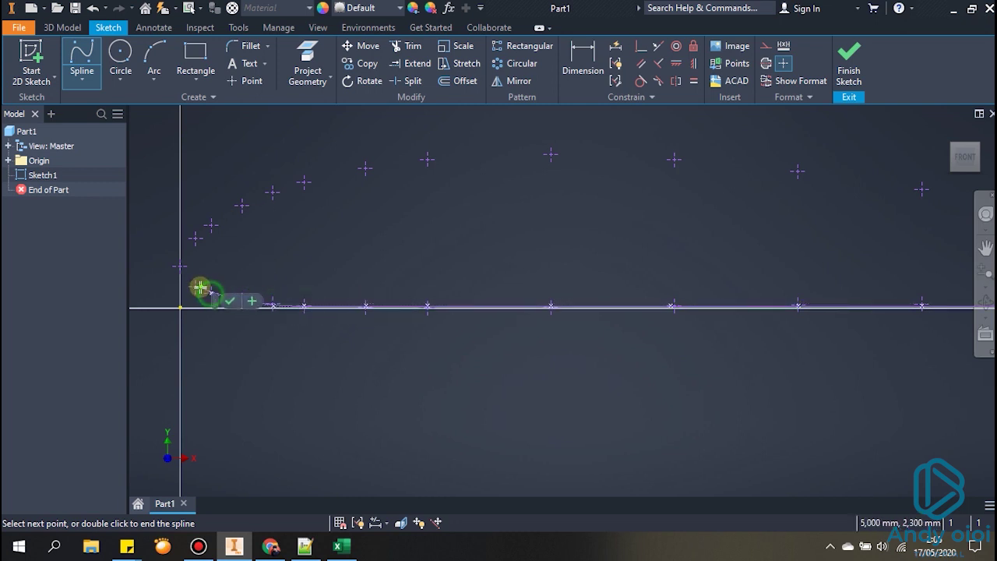
{"action": "left_click", "coordinate": [195, 285]}
{"action": "left_click", "coordinate": [180, 267]}
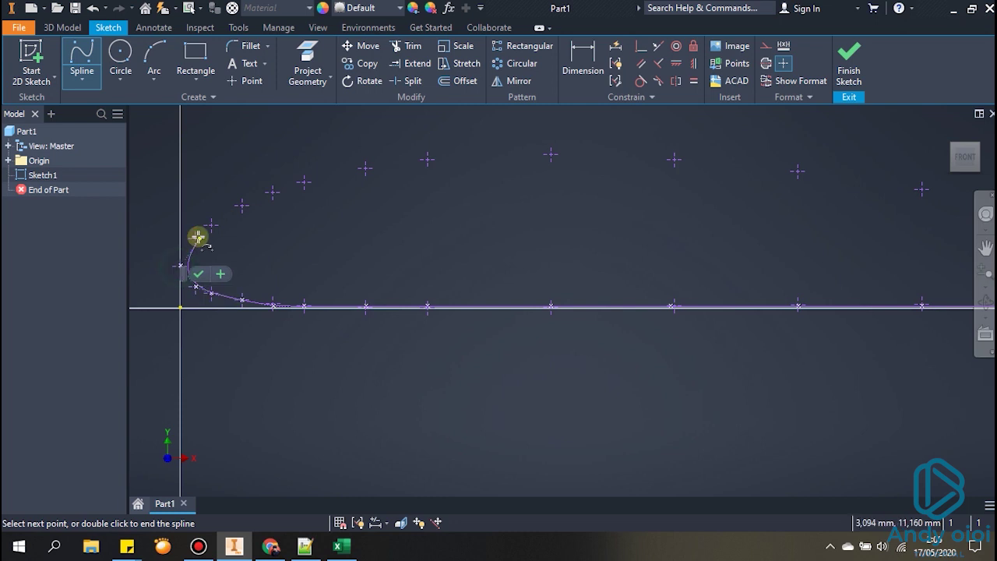
{"action": "left_click", "coordinate": [196, 237]}
{"action": "left_click", "coordinate": [211, 225]}
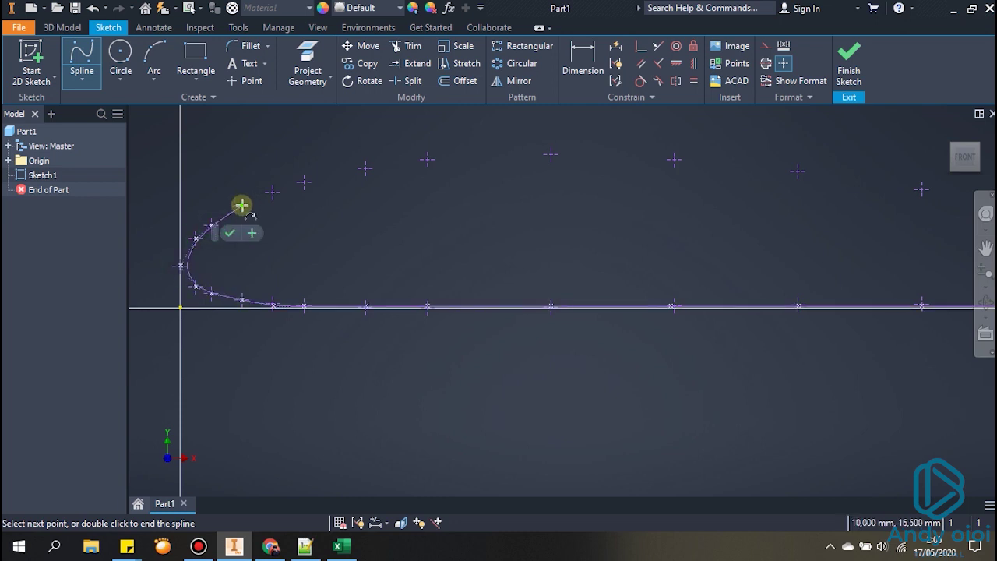
{"action": "left_click", "coordinate": [243, 205]}
{"action": "left_click", "coordinate": [273, 191]}
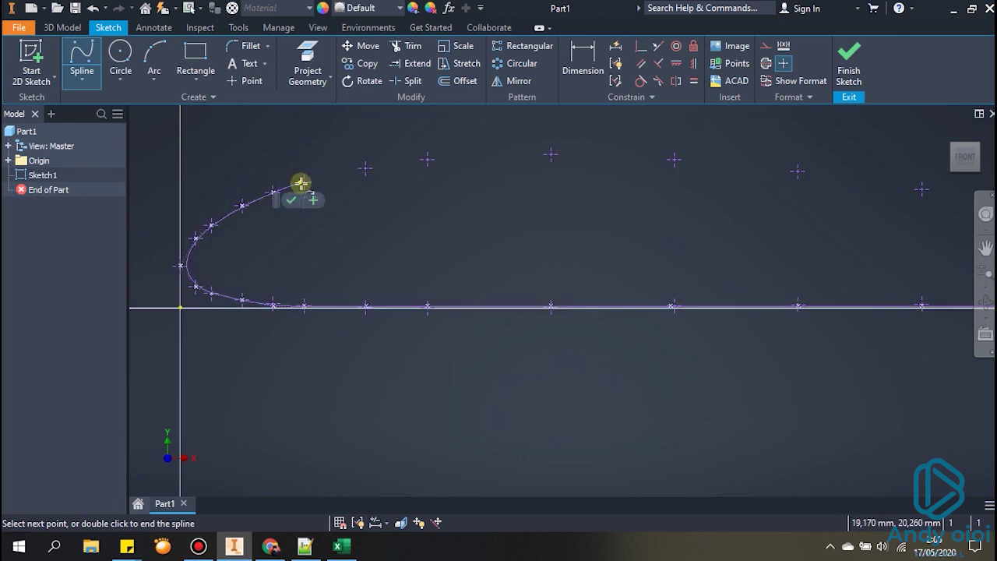
{"action": "left_click", "coordinate": [304, 182]}
{"action": "left_click", "coordinate": [366, 169]}
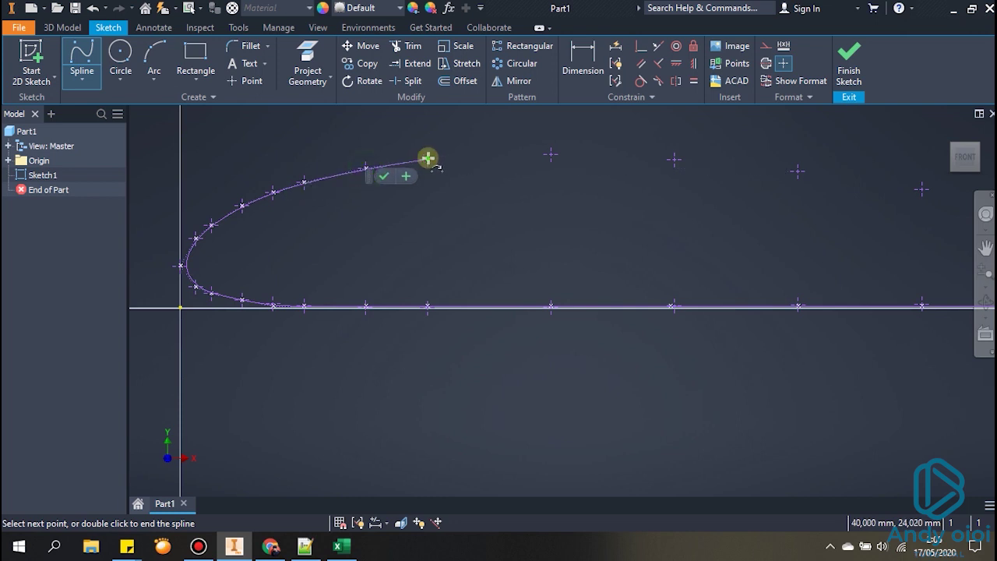
{"action": "double_click", "coordinate": [427, 159]}
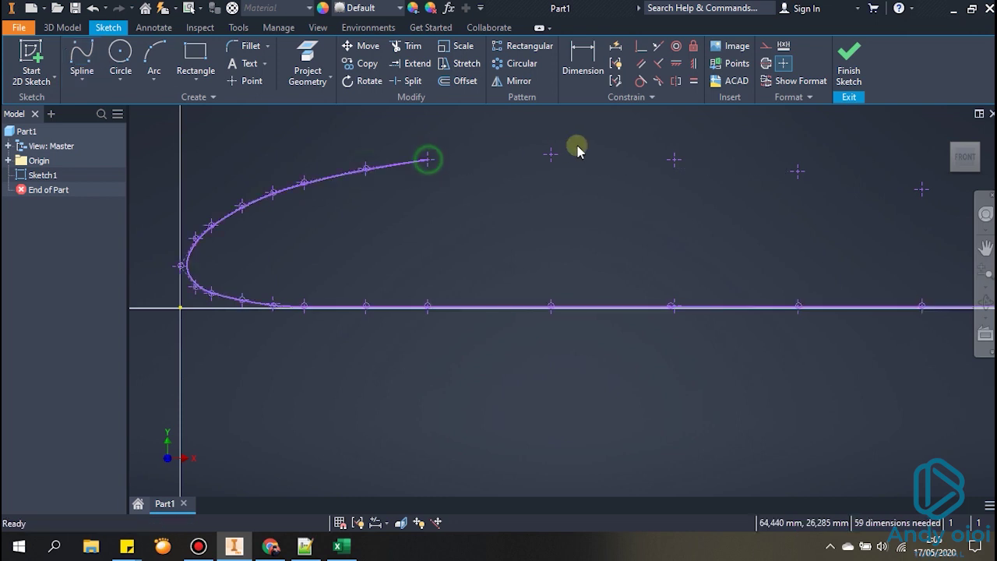
- Draw a second spline from that end through the upper-surface points toward the tail
{"action": "left_click", "coordinate": [82, 59]}
{"action": "left_click", "coordinate": [427, 160]}
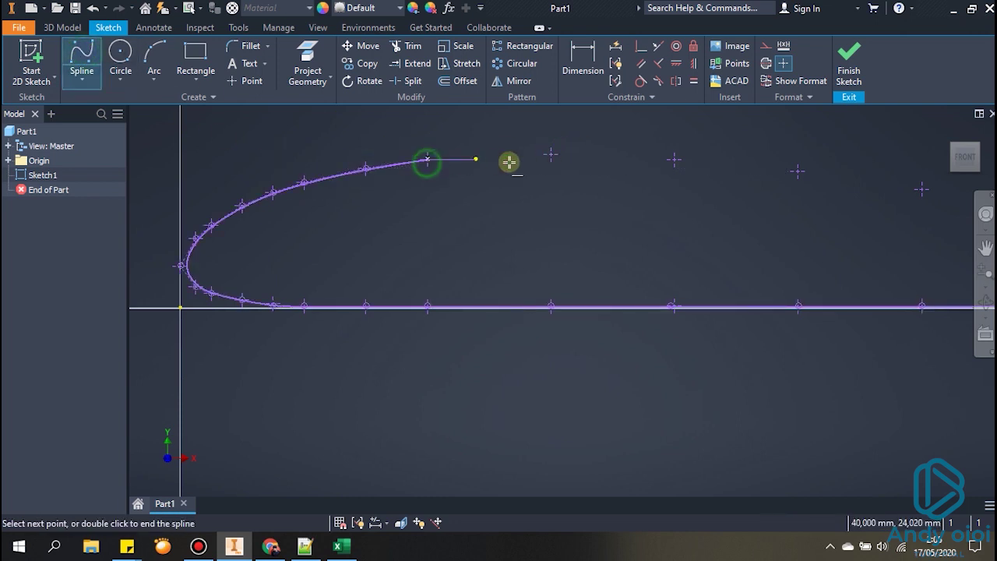
{"action": "left_click", "coordinate": [551, 154]}
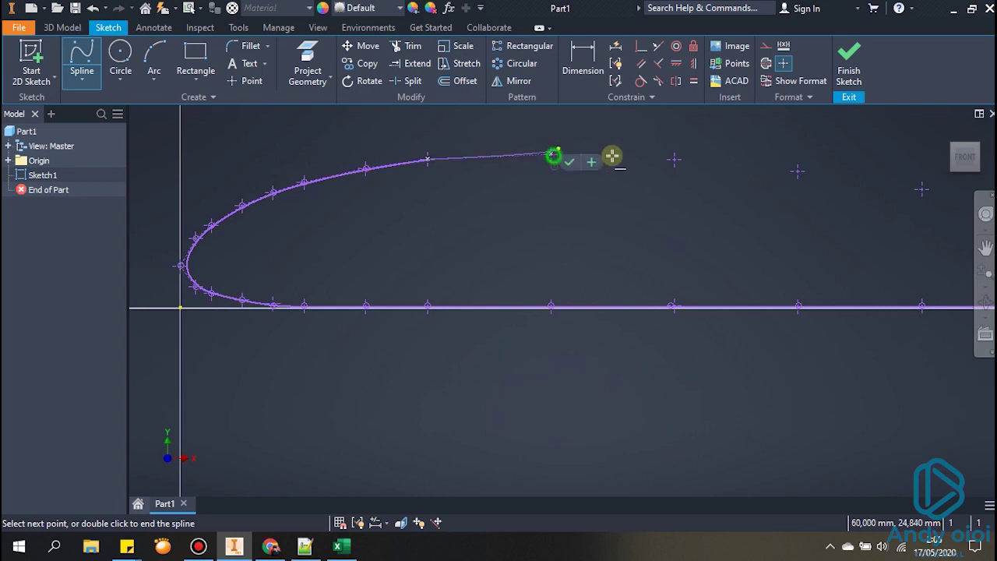
{"action": "left_click", "coordinate": [674, 156]}
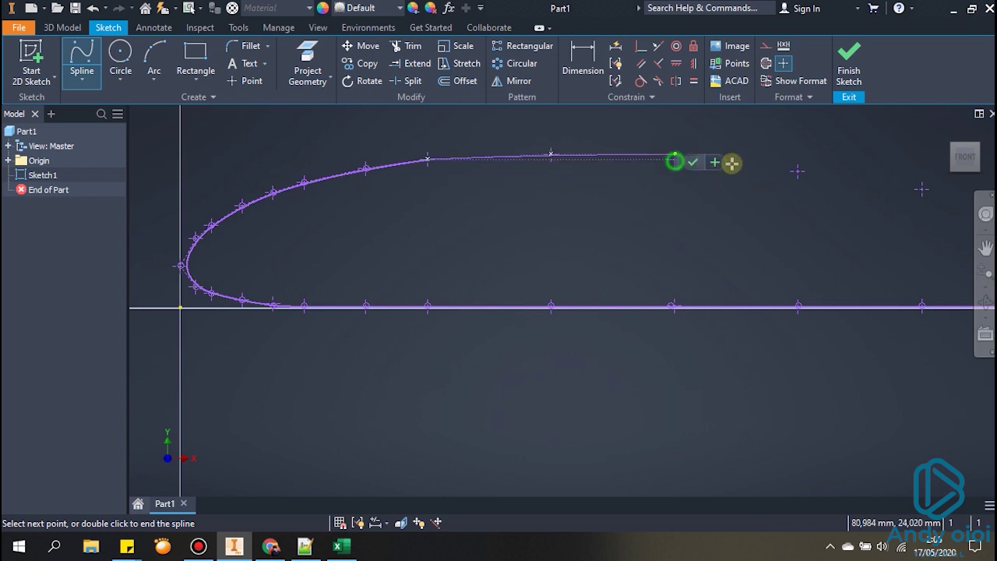
{"action": "left_click", "coordinate": [798, 171]}
{"action": "left_click", "coordinate": [922, 188]}
{"action": "left_click", "coordinate": [986, 248]}
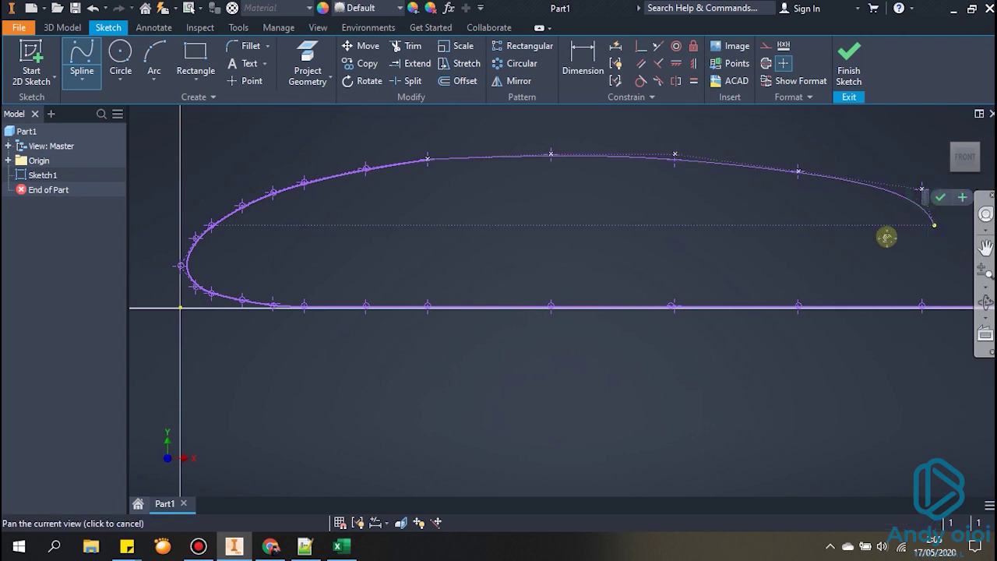
{"action": "left_click_drag", "start_coordinate": [887, 236], "coordinate": [626, 250]}
{"action": "key", "text": "Escape"}
{"action": "left_click", "coordinate": [659, 228]}
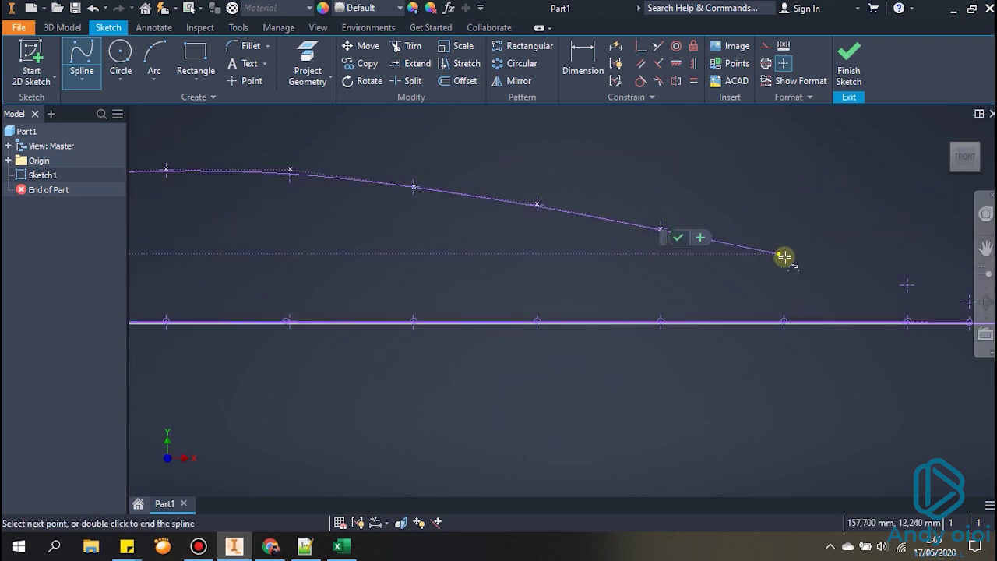
{"action": "double_click", "coordinate": [784, 254]}
{"action": "key", "text": "Escape"}
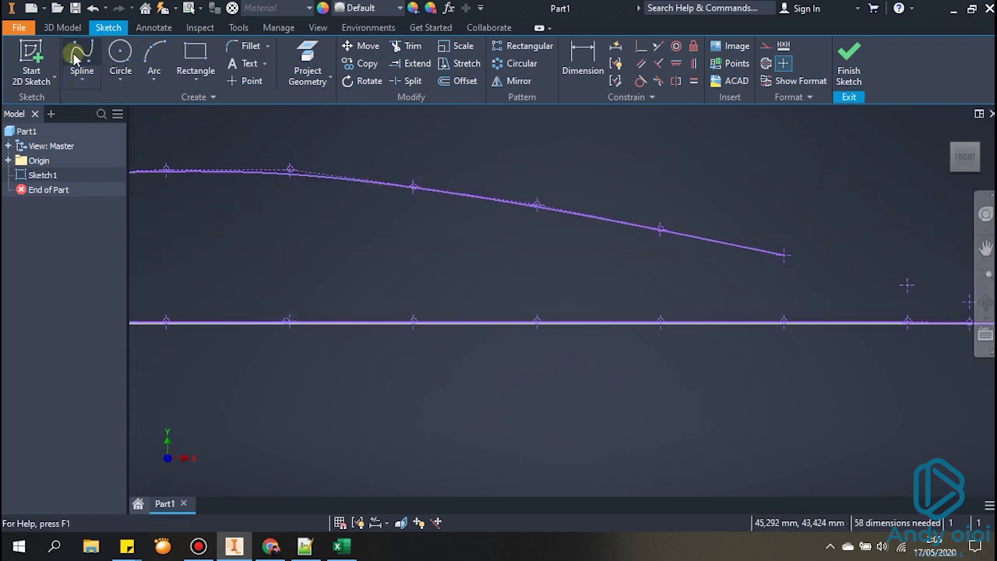
- Draw a final spline from the upper curve's end to the trailing-edge point
{"action": "left_click", "coordinate": [80, 55]}
{"action": "left_click", "coordinate": [781, 255]}
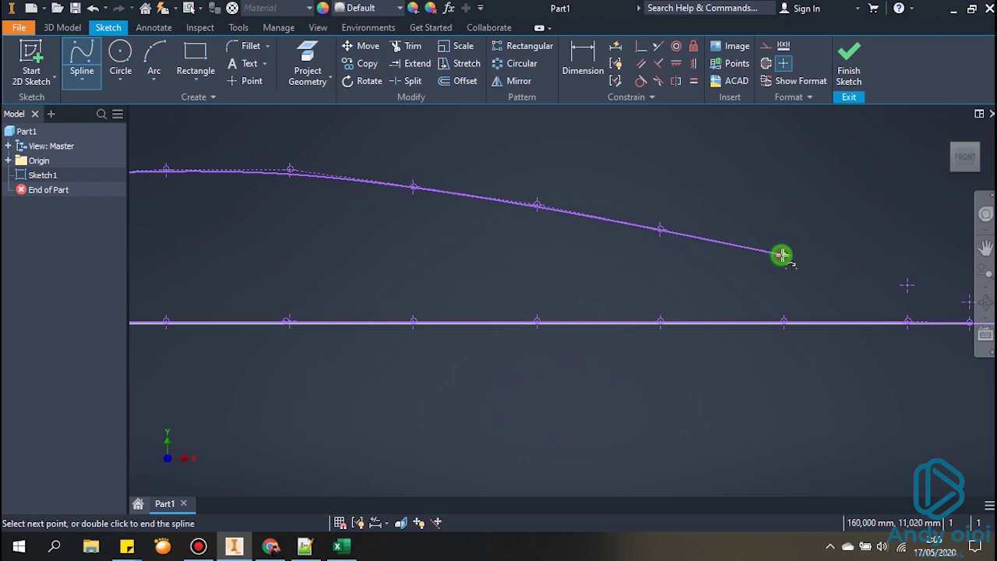
{"action": "left_click", "coordinate": [910, 286]}
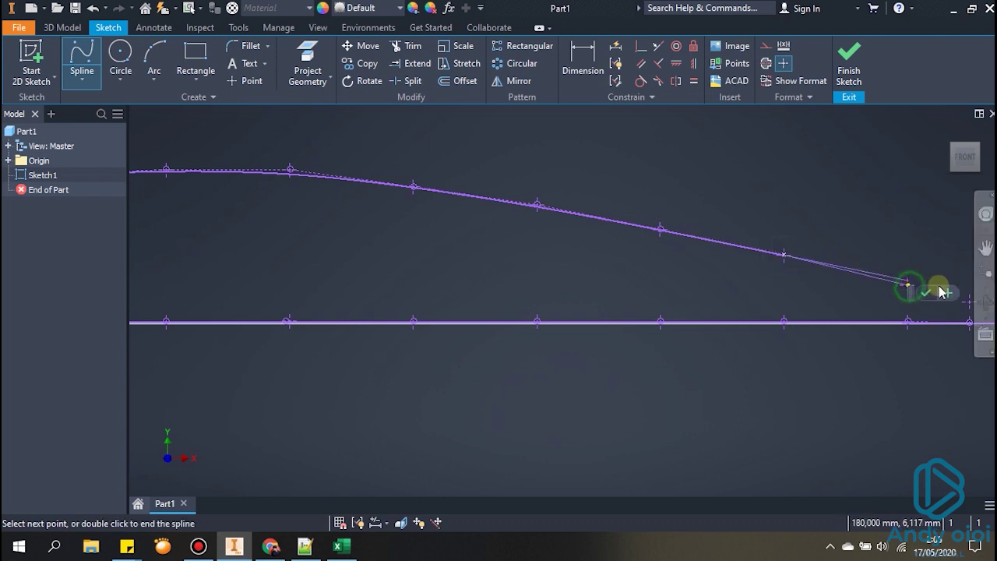
{"action": "middle_click_drag", "start_coordinate": [769, 285], "coordinate": [513, 272]}
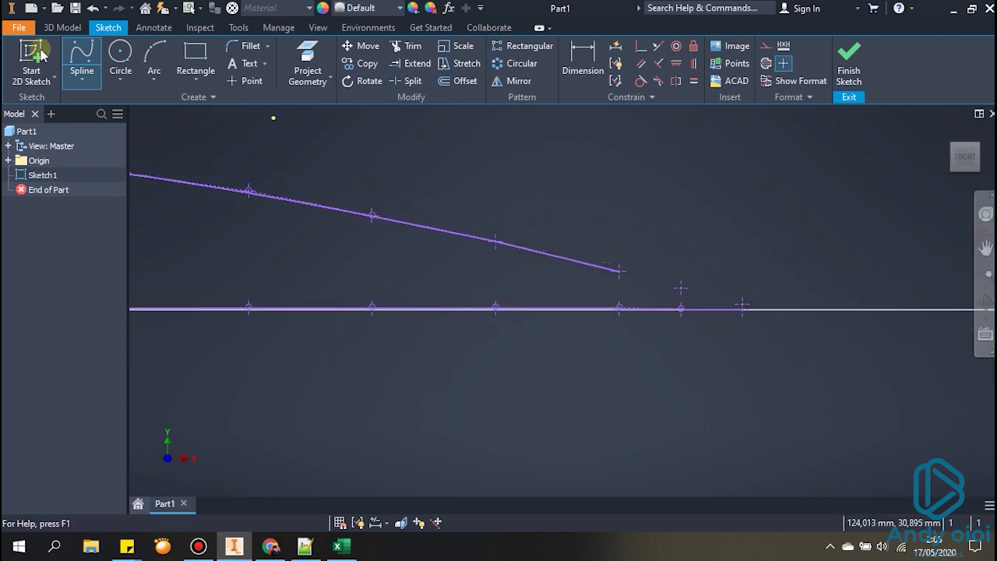
{"action": "left_click", "coordinate": [620, 272]}
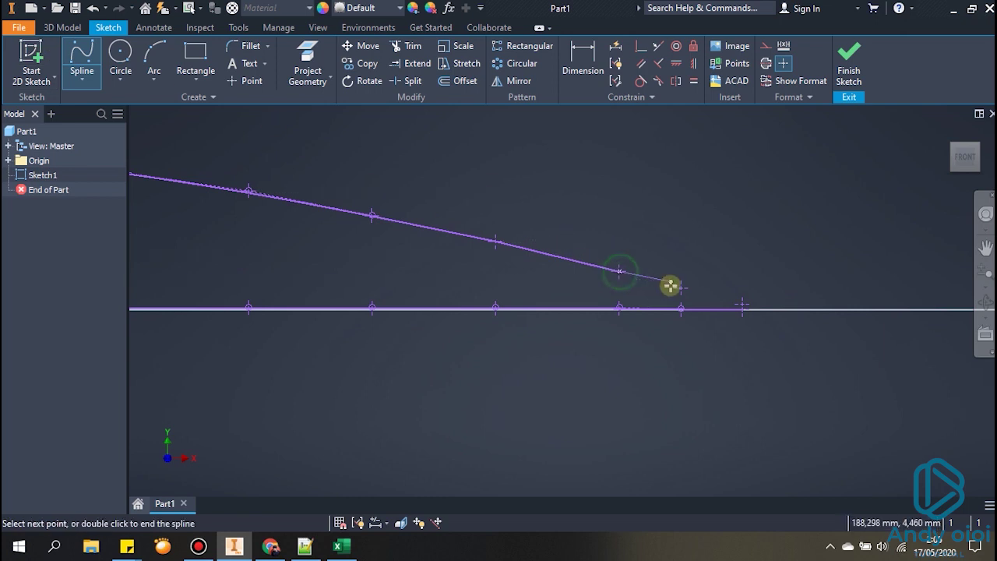
{"action": "scroll", "coordinate": [678, 290], "scroll_direction": "down", "scroll_amount": 1}
{"action": "scroll", "coordinate": [677, 292], "scroll_direction": "down", "scroll_amount": 2}
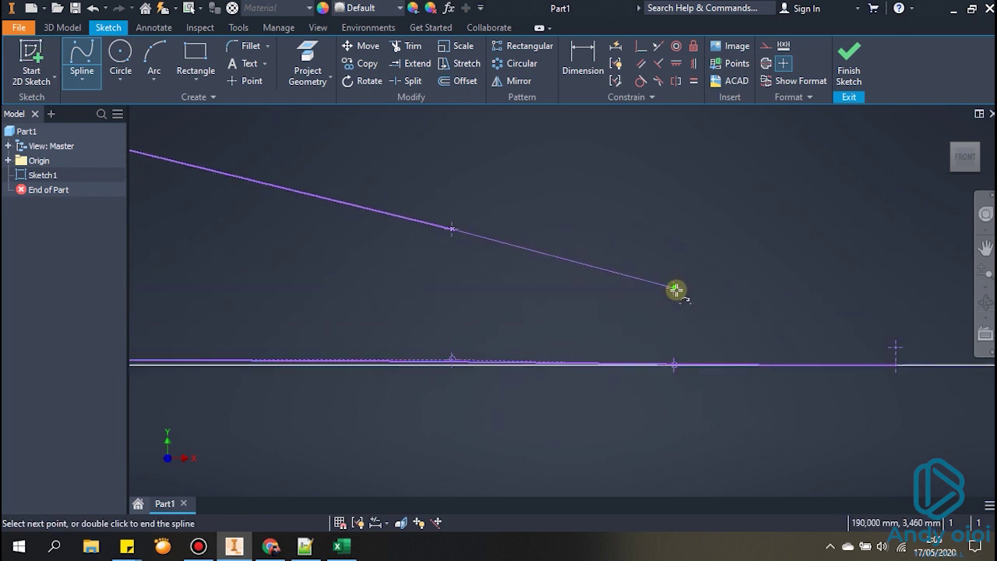
{"action": "left_click", "coordinate": [676, 290]}
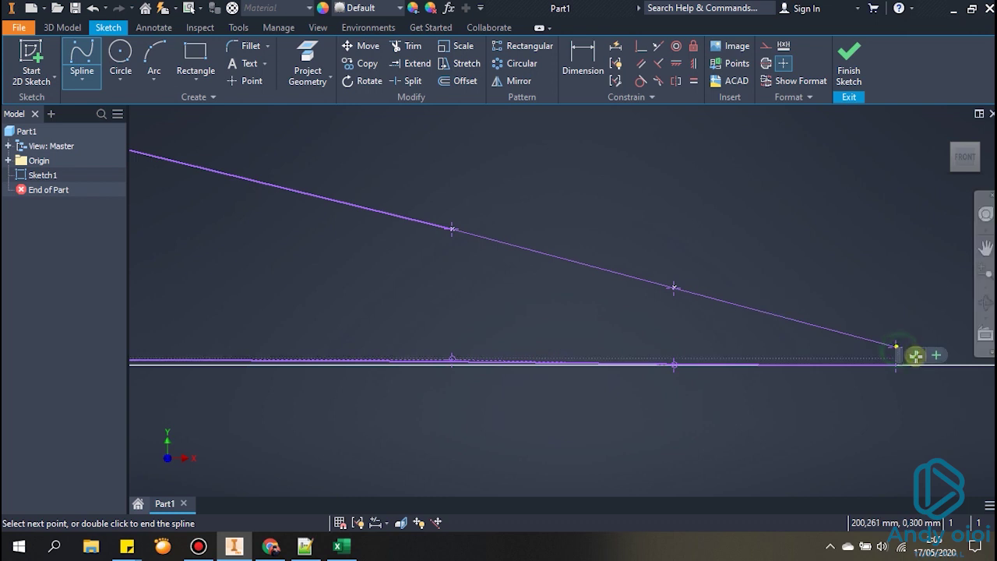
{"action": "double_click", "coordinate": [915, 356]}
{"action": "key", "text": "Escape"}
- Draw a short line closing the trailing edge, then finish Sketch1 and centre the profile
{"action": "left_click", "coordinate": [82, 78]}
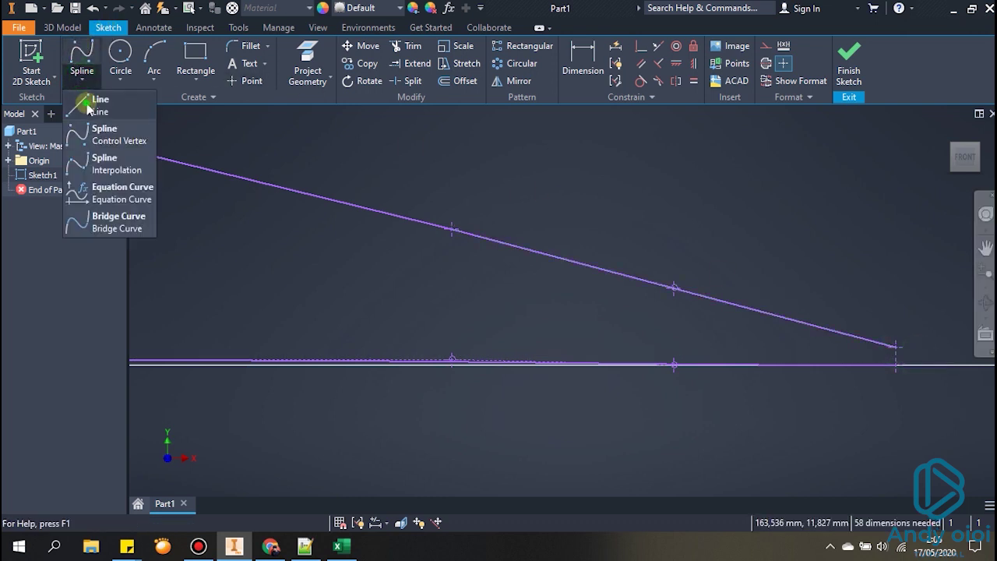
{"action": "left_click", "coordinate": [87, 106]}
{"action": "left_click", "coordinate": [897, 349]}
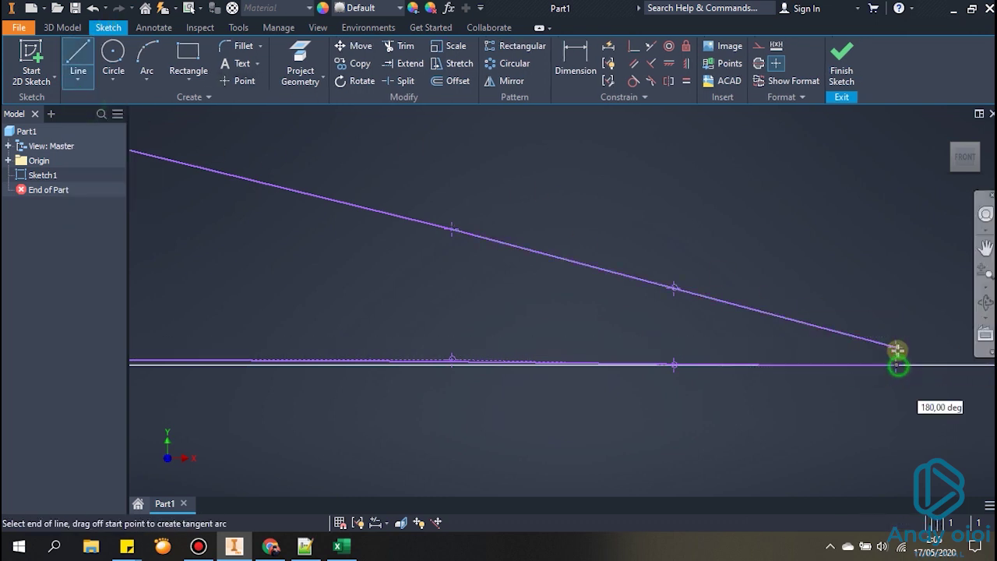
{"action": "scroll", "coordinate": [898, 344], "scroll_direction": "down", "scroll_amount": 5}
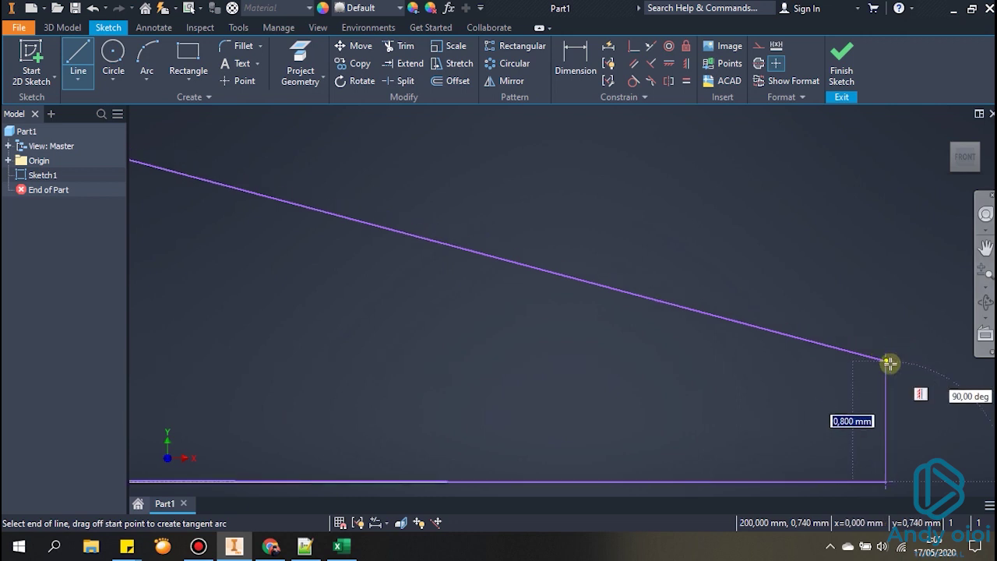
{"action": "scroll", "coordinate": [884, 356], "scroll_direction": "up", "scroll_amount": 5}
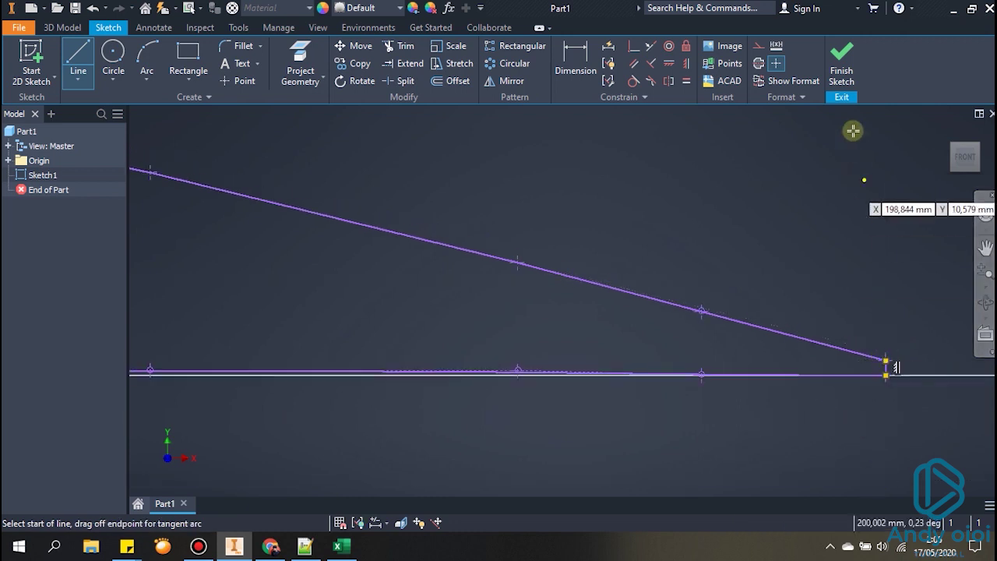
{"action": "left_click", "coordinate": [841, 56]}
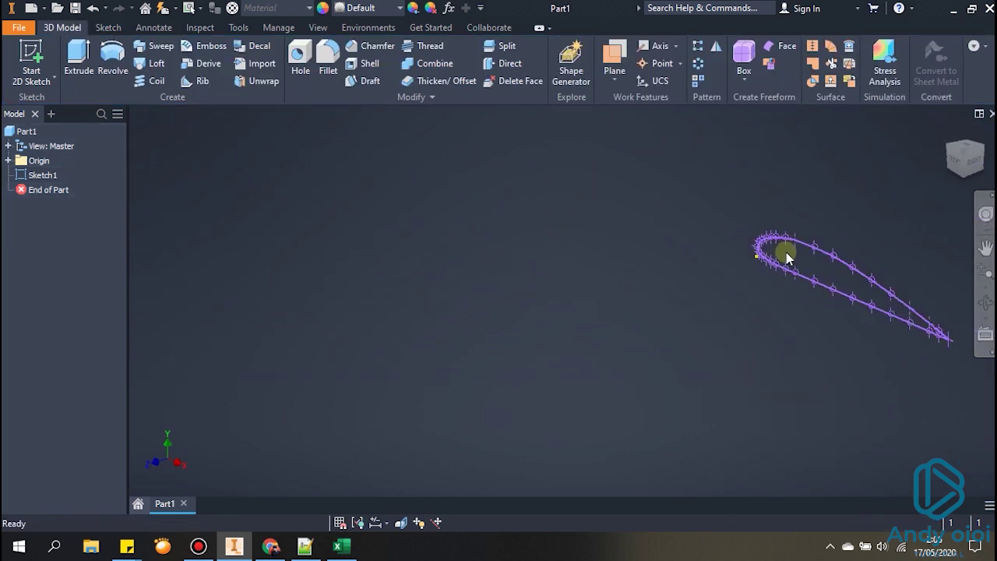
{"action": "middle_click_drag", "start_coordinate": [677, 245], "coordinate": [456, 207]}
- Extrude the closed airfoil profile symmetrically with a distance of 1m
{"action": "left_click", "coordinate": [79, 58]}
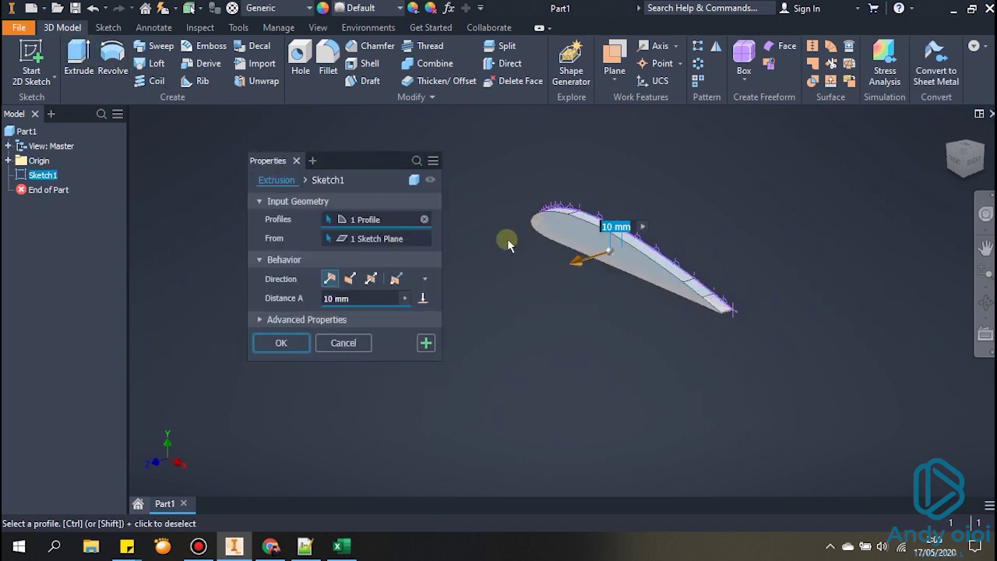
{"action": "left_click", "coordinate": [375, 278]}
{"action": "left_click", "coordinate": [375, 299]}
{"action": "type", "text": "100"}
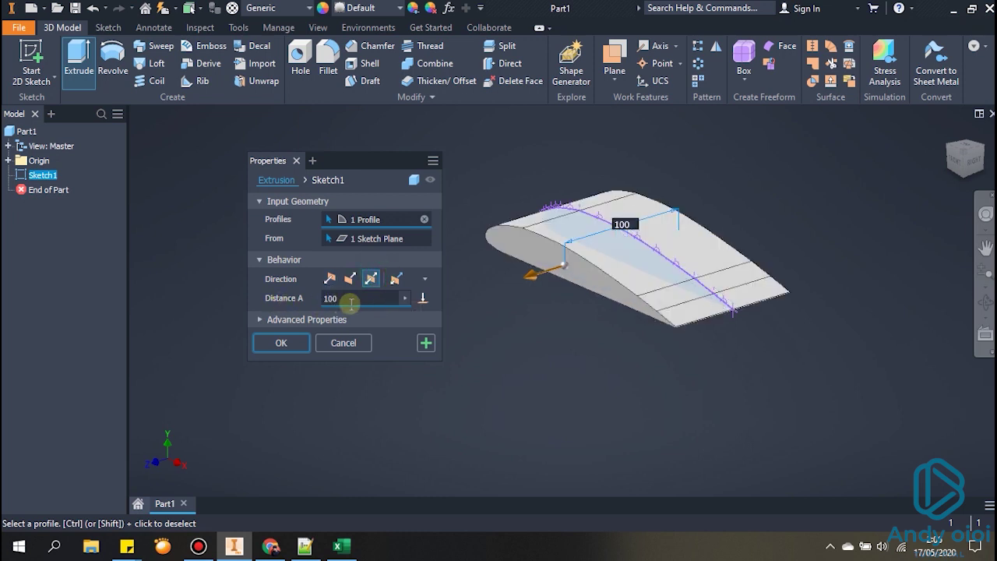
{"action": "left_click_drag", "start_coordinate": [349, 304], "coordinate": [327, 306]}
{"action": "type", "text": "1m"}
{"action": "left_click", "coordinate": [280, 344]}
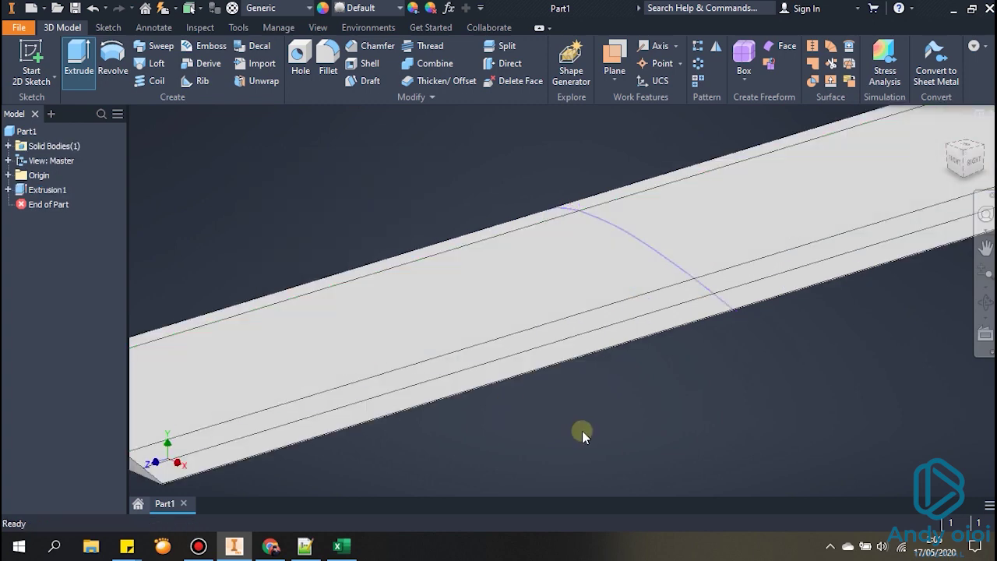
- Inspect the 1 m wing from the front and from an oblique orbit angle
{"action": "scroll", "coordinate": [586, 432], "scroll_direction": "down", "scroll_amount": 3}
{"action": "mouse_move", "coordinate": [662, 412]}
{"action": "middle_mouse_down", "text": "shift"}
{"action": "mouse_move", "coordinate": [686, 418]}
{"action": "mouse_move", "coordinate": [667, 424]}
{"action": "mouse_move", "coordinate": [668, 405]}
{"action": "middle_mouse_up", "text": "shift"}
{"action": "left_click", "coordinate": [964, 155]}
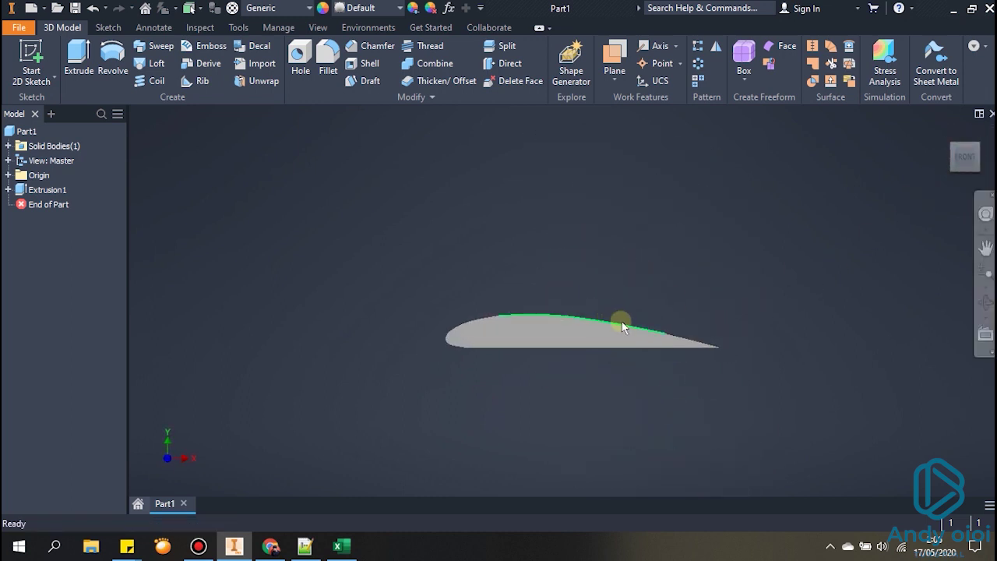
{"action": "middle_click_drag", "start_coordinate": [623, 323], "coordinate": [634, 327], "text": "shift"}
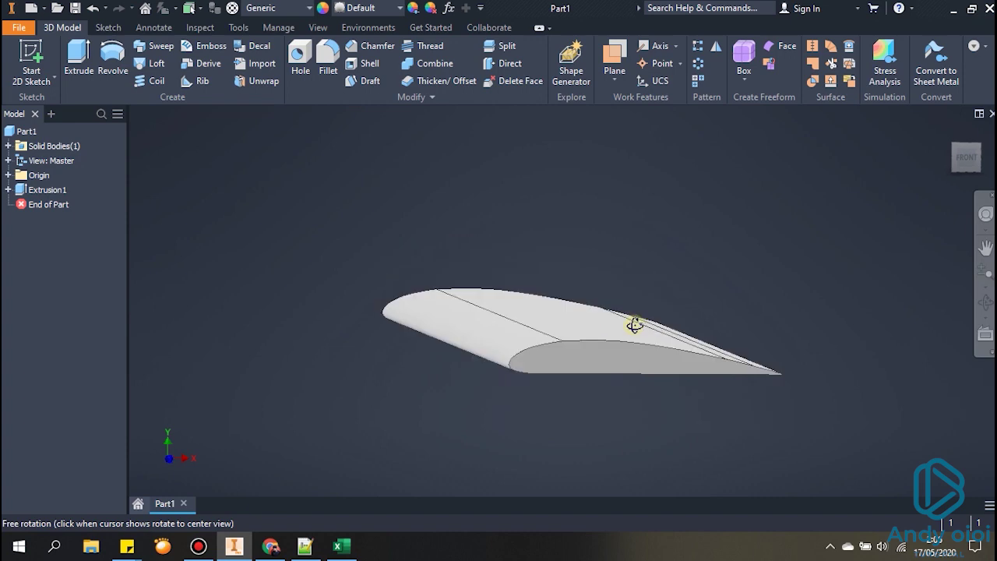
{"action": "left_click", "coordinate": [271, 546]}
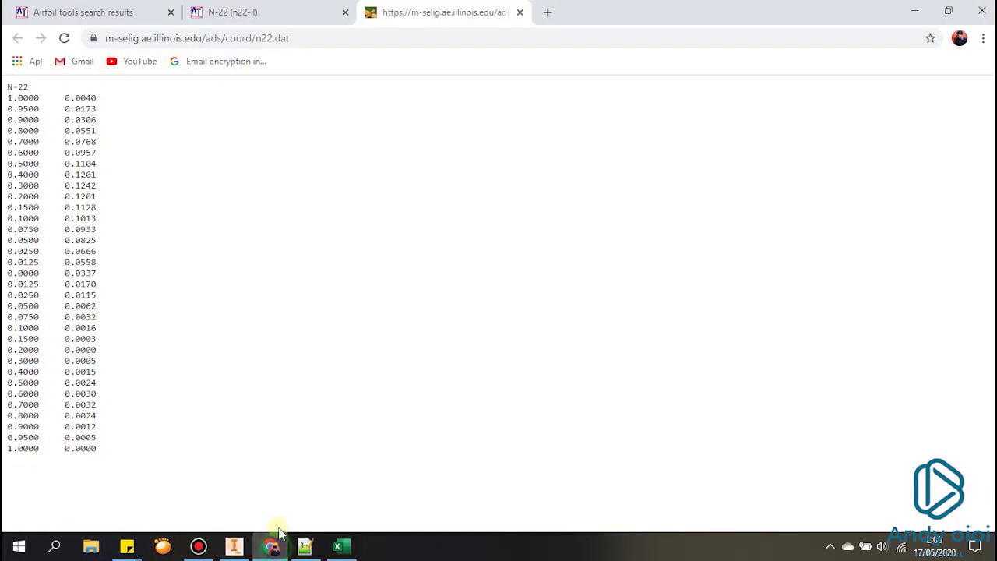
- Show the N-22 (n22-il) page, scroll down to the Cl v Cd charts, and return to the top
{"action": "left_click", "coordinate": [255, 9]}
{"action": "scroll", "coordinate": [484, 322], "scroll_direction": "down", "scroll_amount": 2}
{"action": "scroll", "coordinate": [484, 324], "scroll_direction": "down", "scroll_amount": 3}
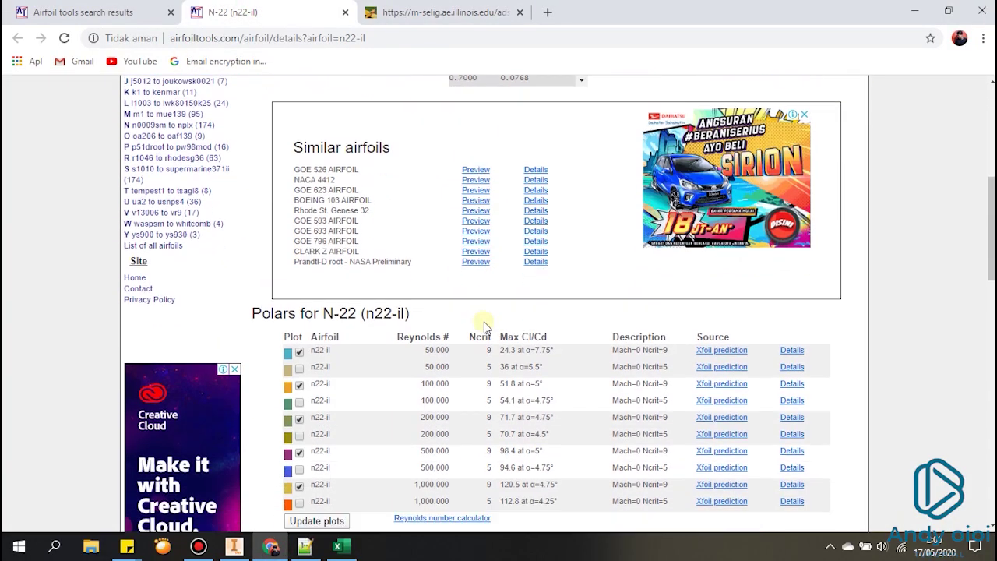
{"action": "scroll", "coordinate": [484, 325], "scroll_direction": "down", "scroll_amount": 6}
{"action": "scroll", "coordinate": [484, 324], "scroll_direction": "up", "scroll_amount": 1}
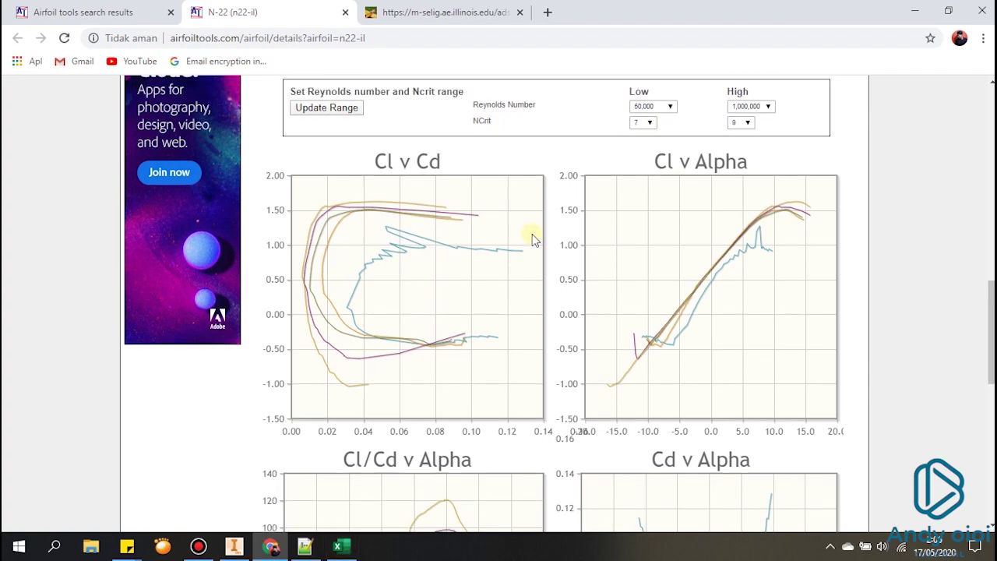
{"action": "scroll", "coordinate": [535, 237], "scroll_direction": "up", "scroll_amount": 10}
{"action": "scroll", "coordinate": [535, 238], "scroll_direction": "up", "scroll_amount": 2}
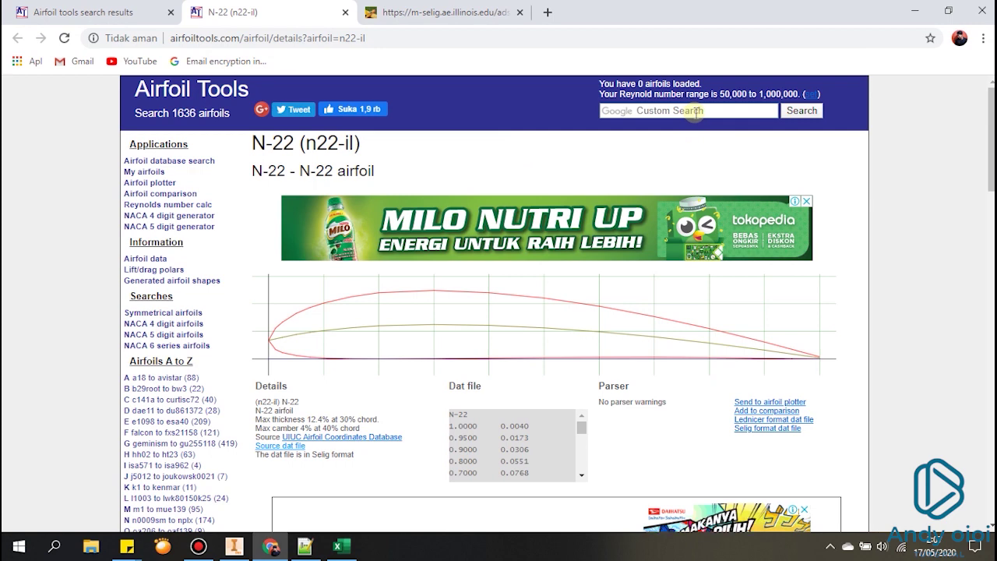
- Open the 'A a18 to avistar' airfoil list and scroll down and back through it
{"action": "left_click", "coordinate": [152, 378]}
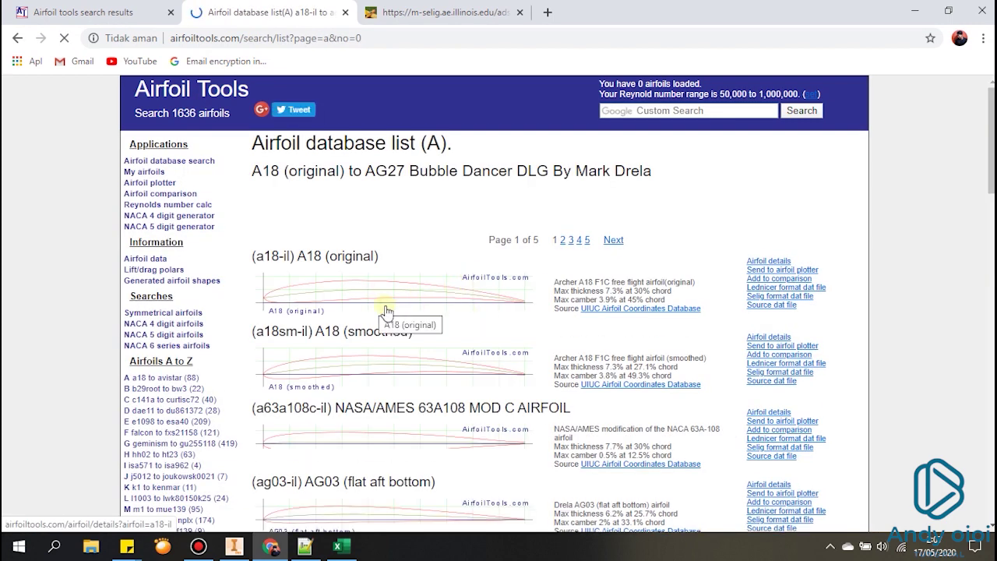
{"action": "scroll", "coordinate": [411, 388], "scroll_direction": "down", "scroll_amount": 1}
{"action": "scroll", "coordinate": [411, 389], "scroll_direction": "down", "scroll_amount": 3}
{"action": "scroll", "coordinate": [405, 382], "scroll_direction": "down", "scroll_amount": 2}
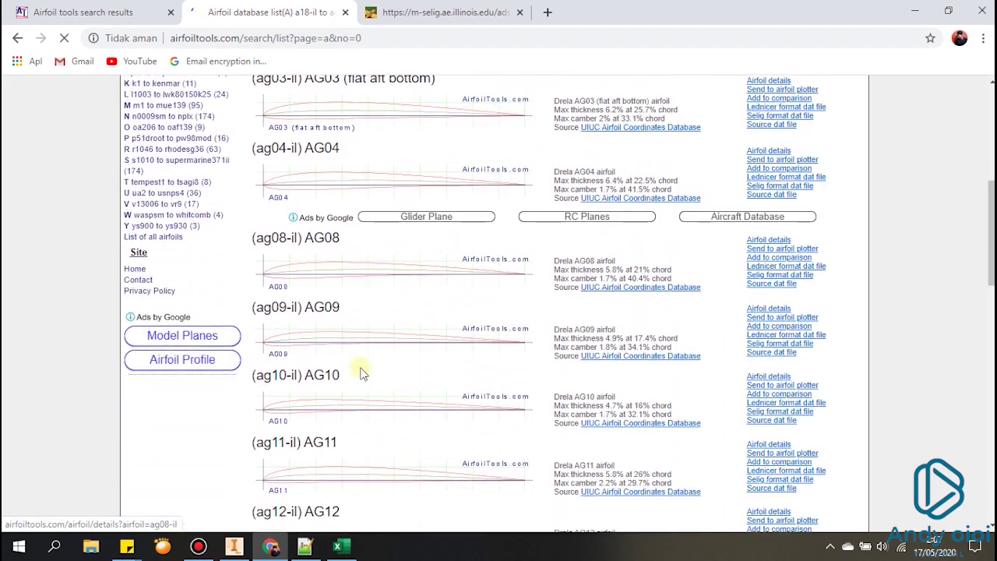
{"action": "scroll", "coordinate": [362, 375], "scroll_direction": "down", "scroll_amount": 1}
{"action": "scroll", "coordinate": [362, 375], "scroll_direction": "down", "scroll_amount": 3}
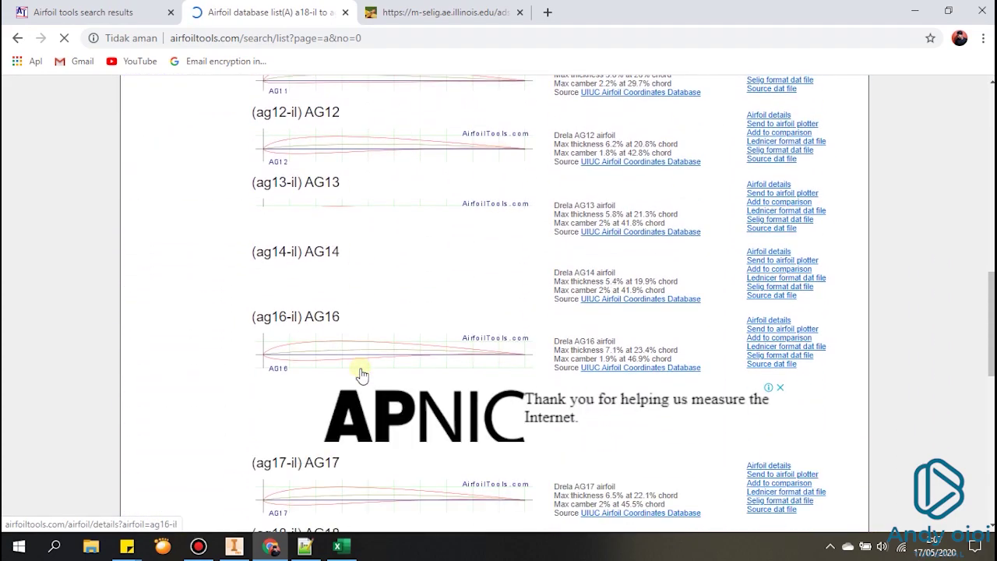
{"action": "scroll", "coordinate": [362, 376], "scroll_direction": "up", "scroll_amount": 4}
{"action": "scroll", "coordinate": [258, 322], "scroll_direction": "up", "scroll_amount": 2}
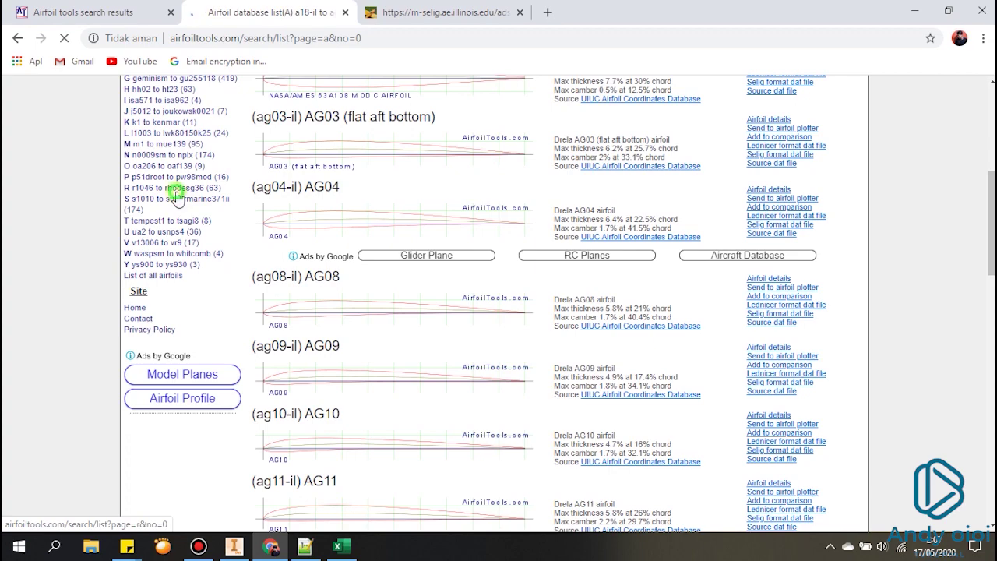
{"action": "scroll", "coordinate": [376, 308], "scroll_direction": "down", "scroll_amount": 2}
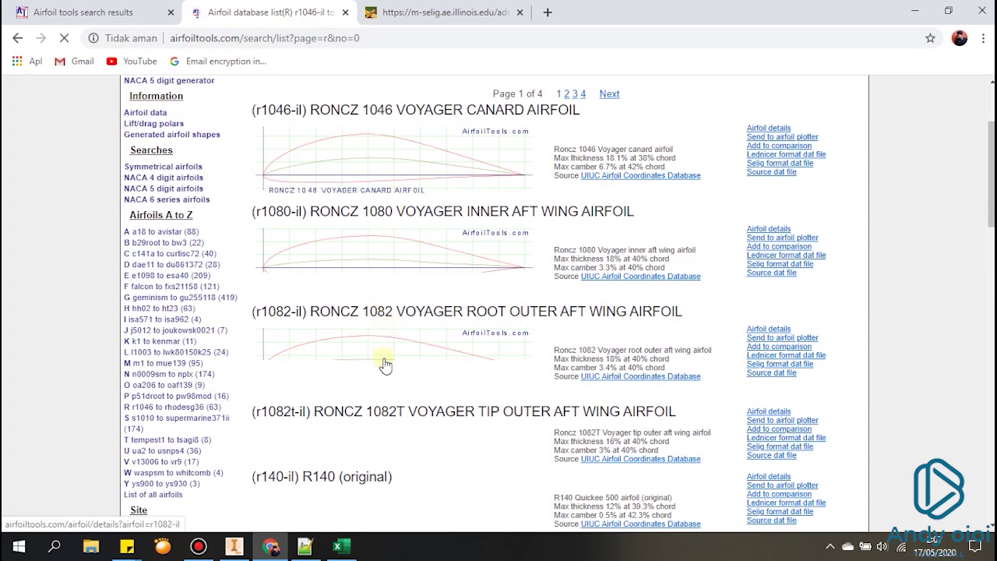
{"action": "scroll", "coordinate": [386, 367], "scroll_direction": "down", "scroll_amount": 3}
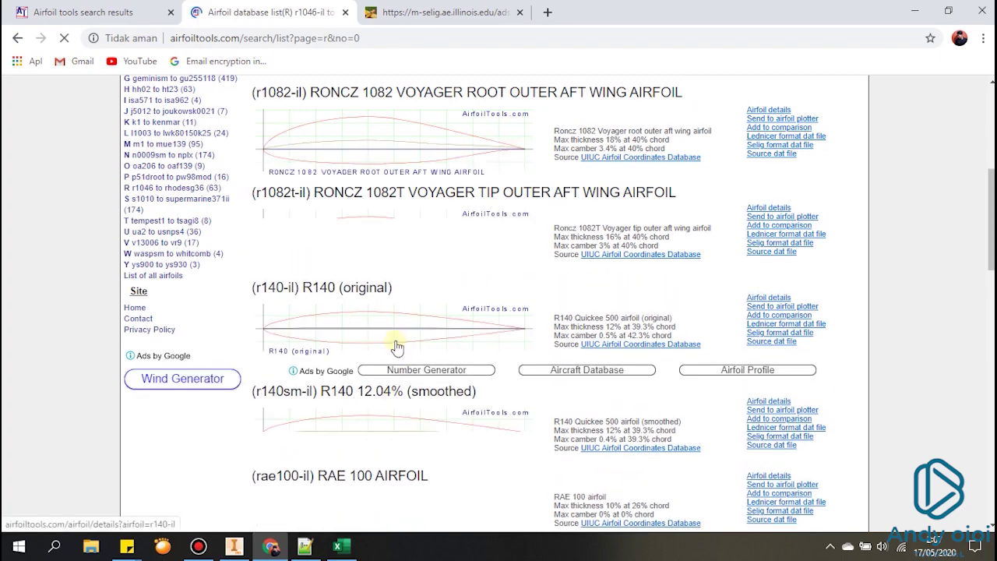
{"action": "scroll", "coordinate": [394, 332], "scroll_direction": "up", "scroll_amount": 4}
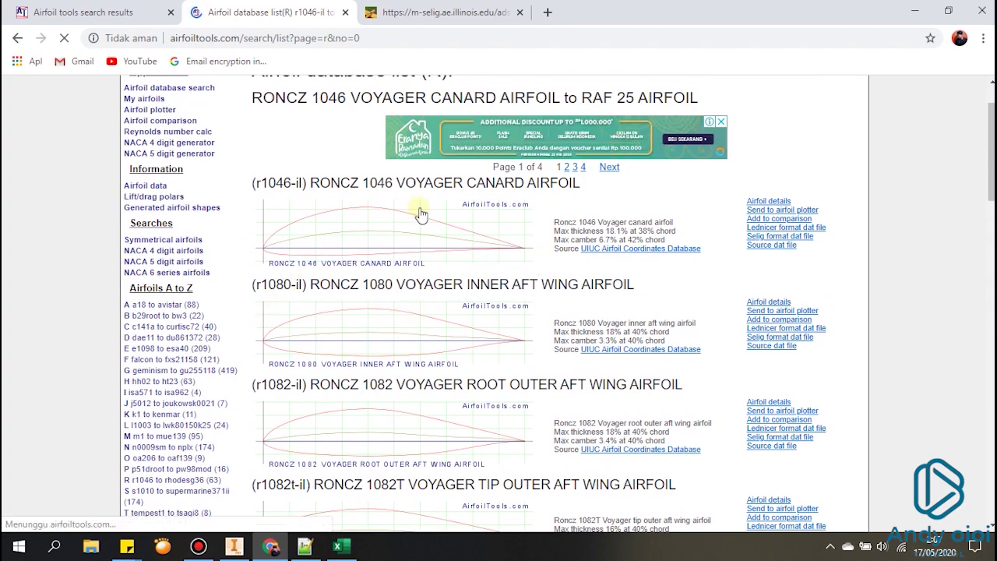
{"action": "scroll", "coordinate": [420, 366], "scroll_direction": "up", "scroll_amount": 1}
- Return to Inventor and orbit the extruded wing to a near top-down view
{"action": "left_click", "coordinate": [234, 546]}
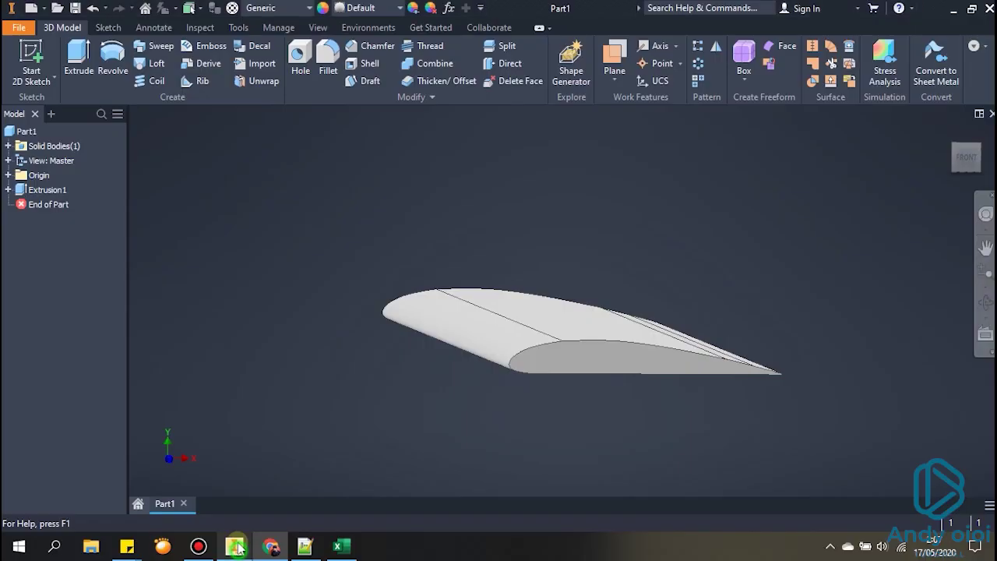
{"action": "mouse_move", "coordinate": [621, 258]}
{"action": "middle_mouse_down", "text": "shift"}
{"action": "mouse_move", "coordinate": [590, 265]}
{"action": "mouse_move", "coordinate": [587, 250]}
{"action": "mouse_move", "coordinate": [612, 268]}
{"action": "middle_mouse_up", "text": "shift"}
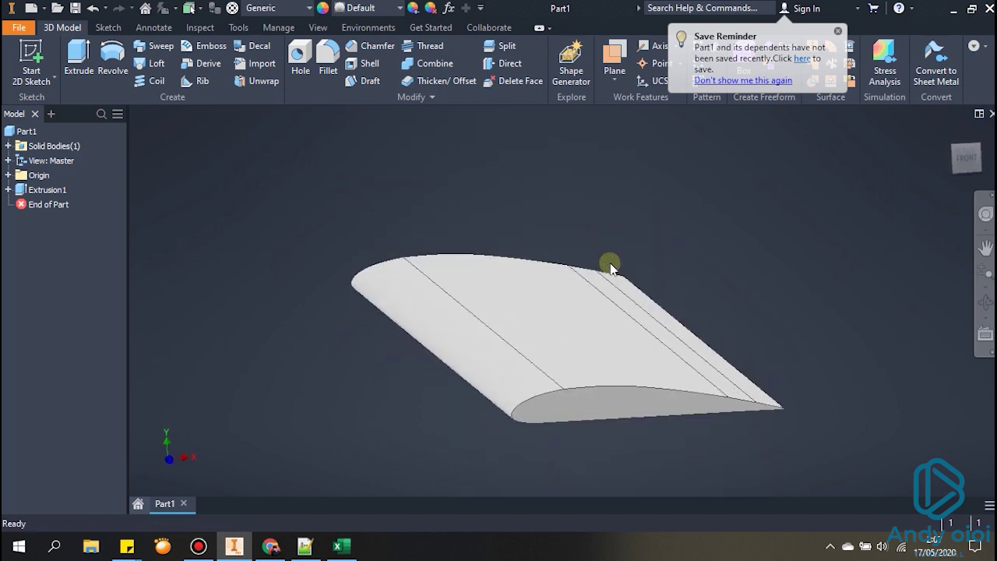